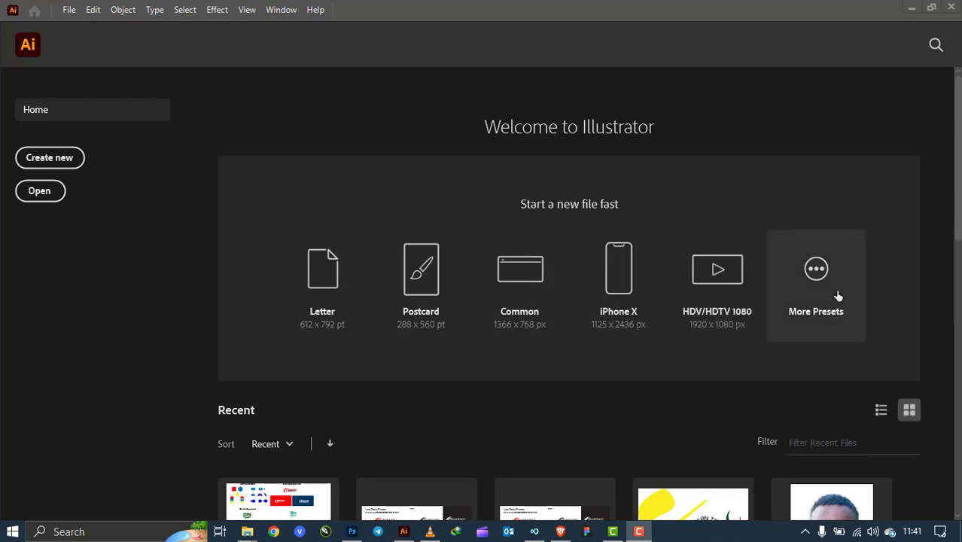
# Examine the Mobile, Web, Print, Film & Video and recent document presets and the available measurement units, leaving without creating a document
pyautogui.click(814, 268)
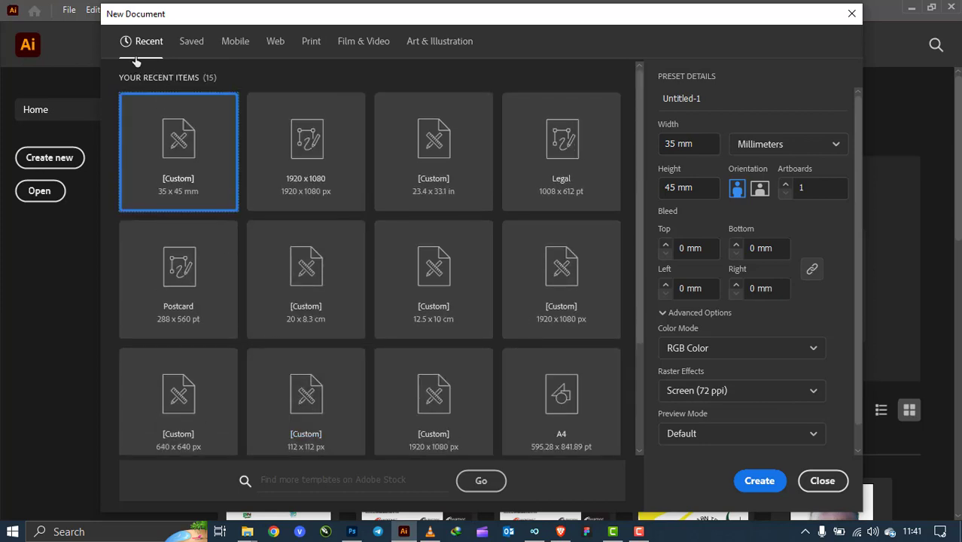
pyautogui.click(235, 42)
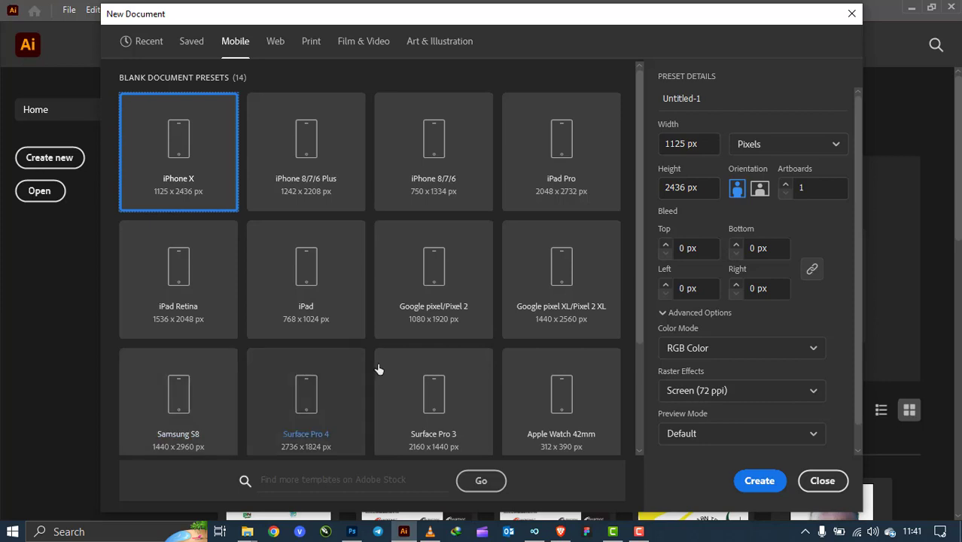
pyautogui.scroll(-3, 451, 352)
pyautogui.scroll(3, 451, 352)
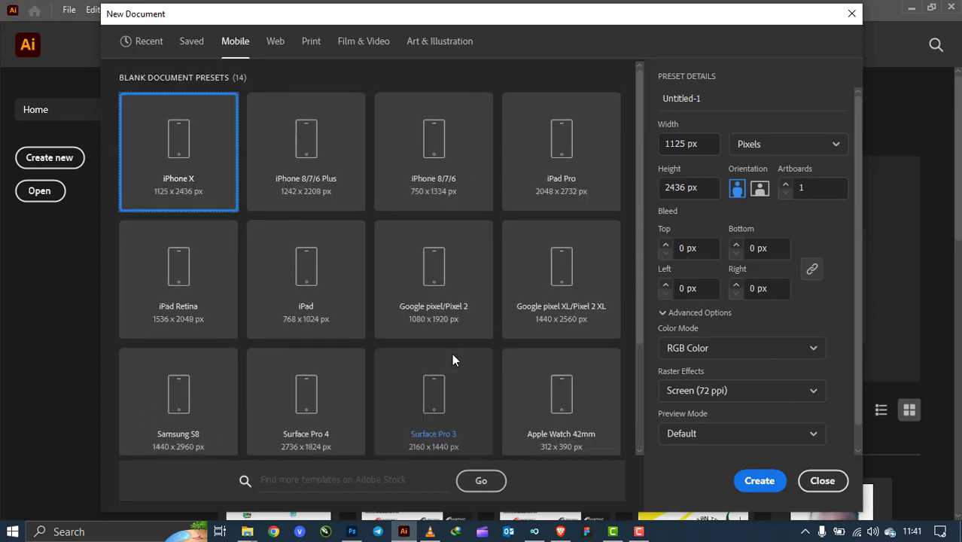
pyautogui.click(276, 42)
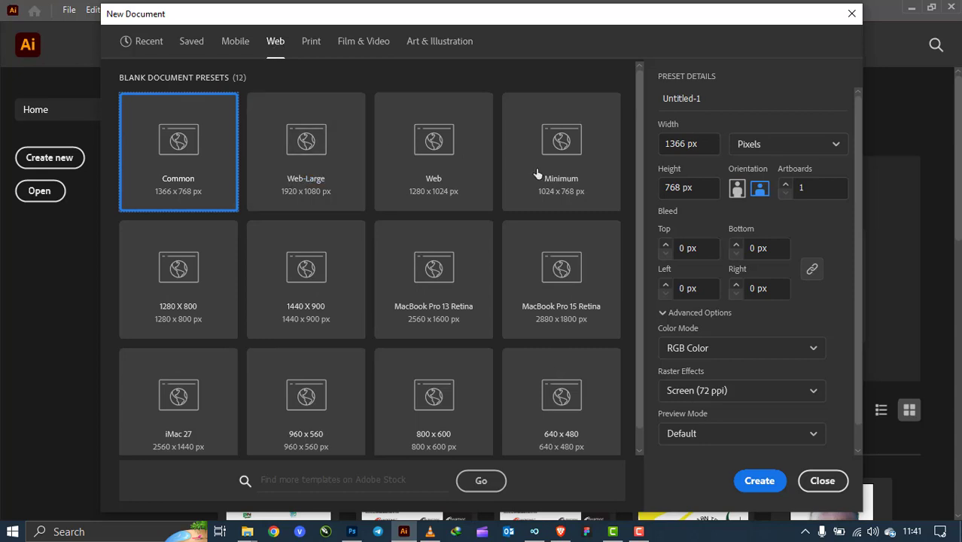
pyautogui.click(310, 48)
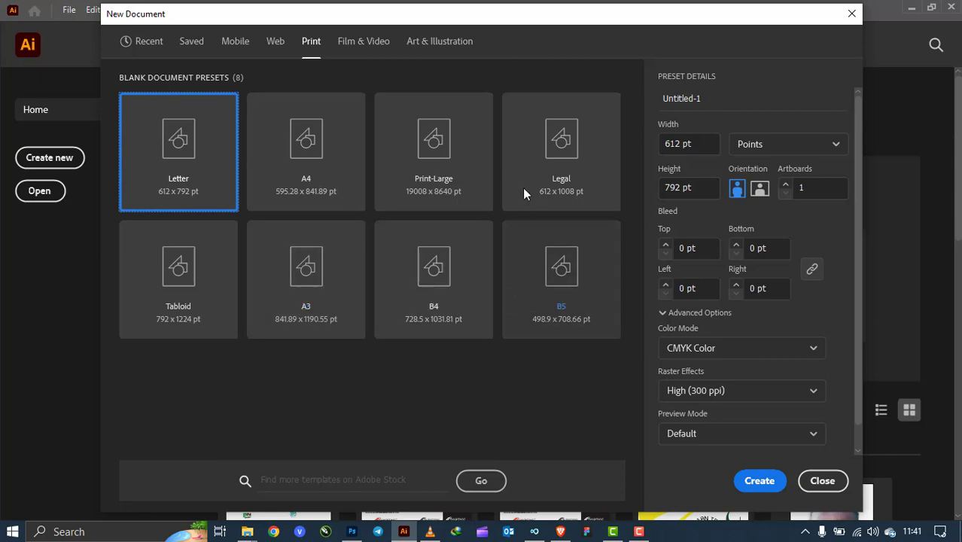
pyautogui.click(367, 44)
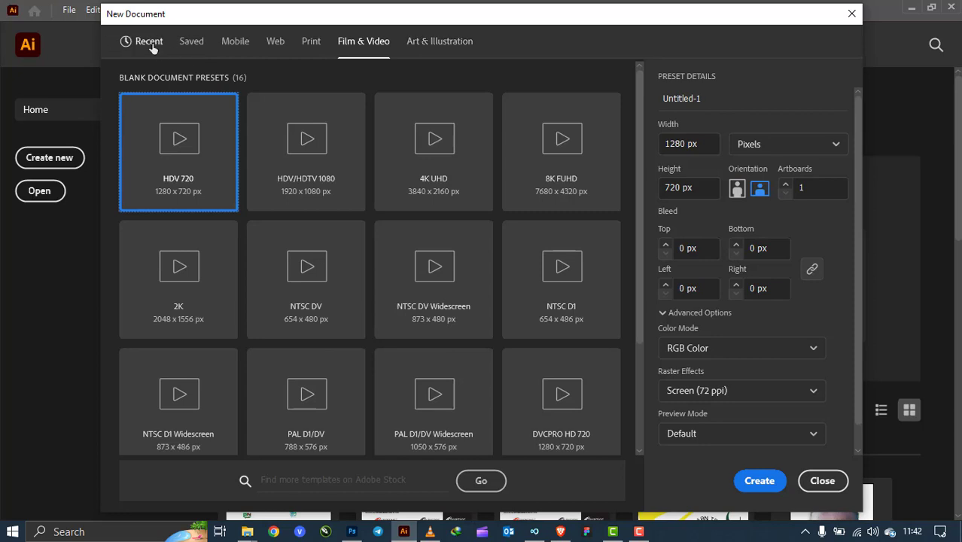
pyautogui.click(150, 43)
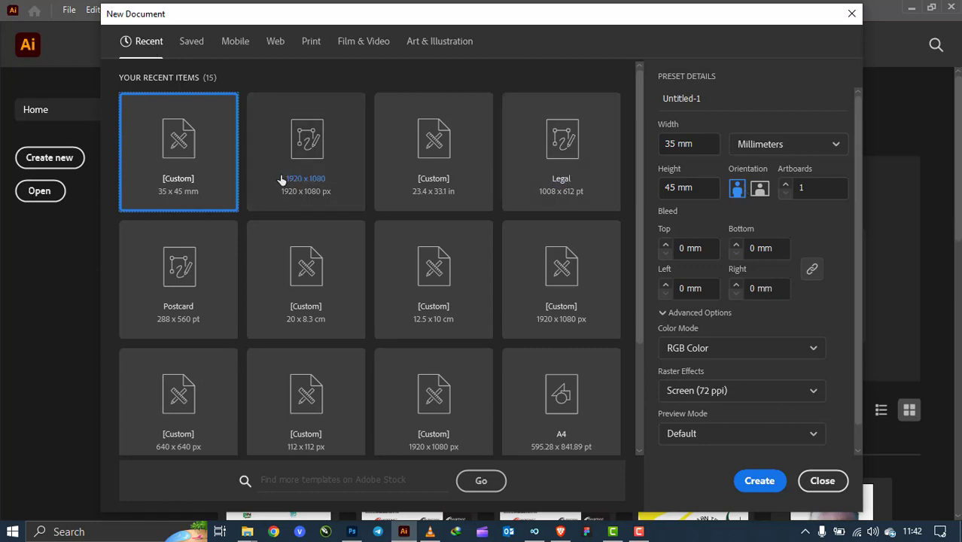
pyautogui.click(825, 151)
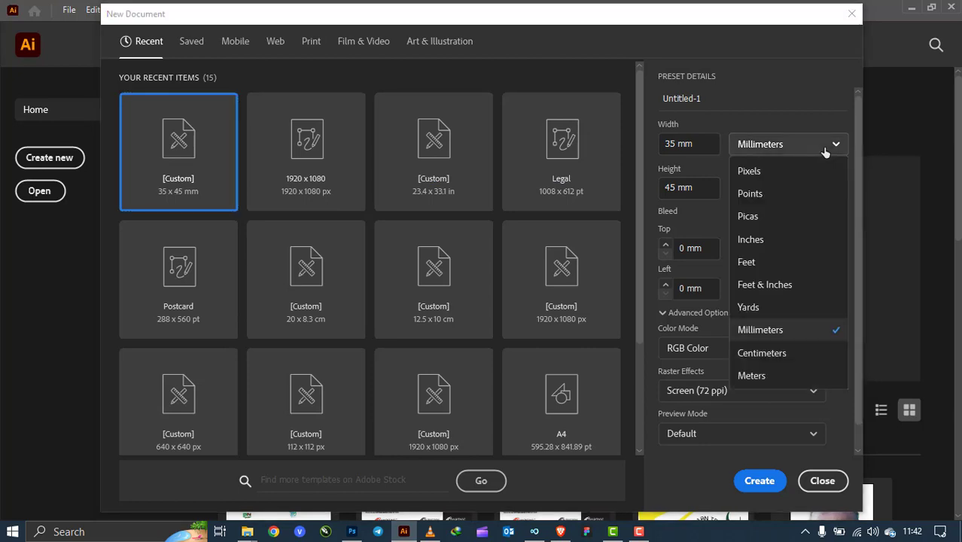
pyautogui.click(822, 480)
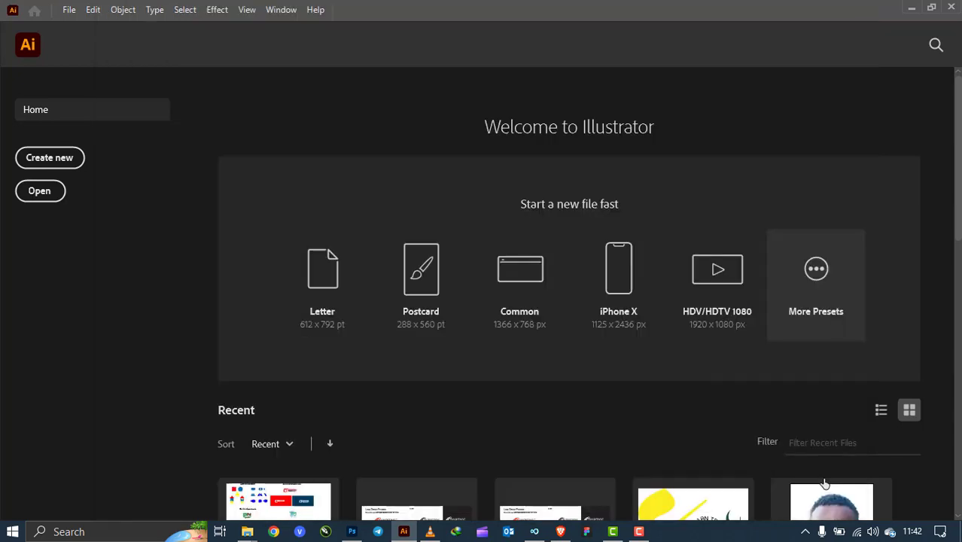
# Start a new document measured in pixels, with a width of 1920 px and a height of 1080 px
pyautogui.click(57, 167)
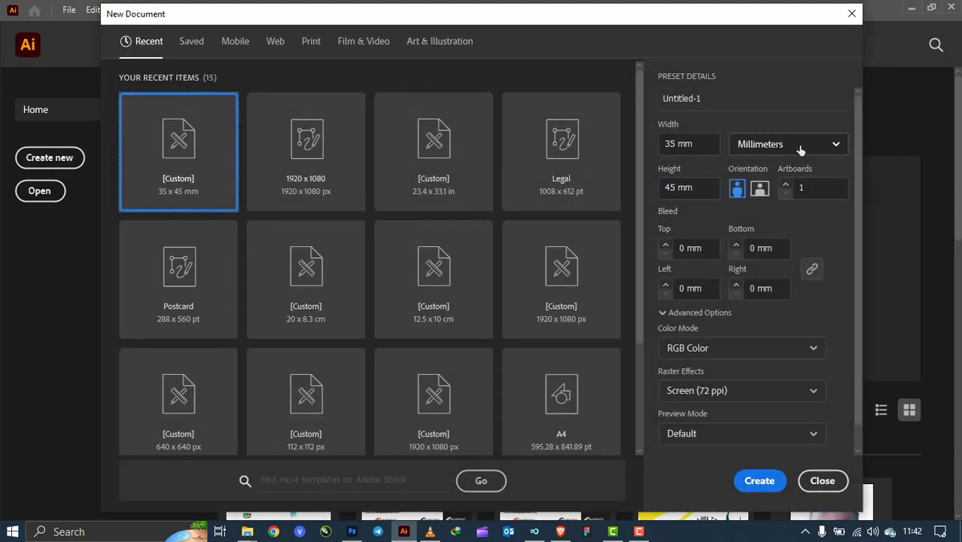
pyautogui.click(800, 151)
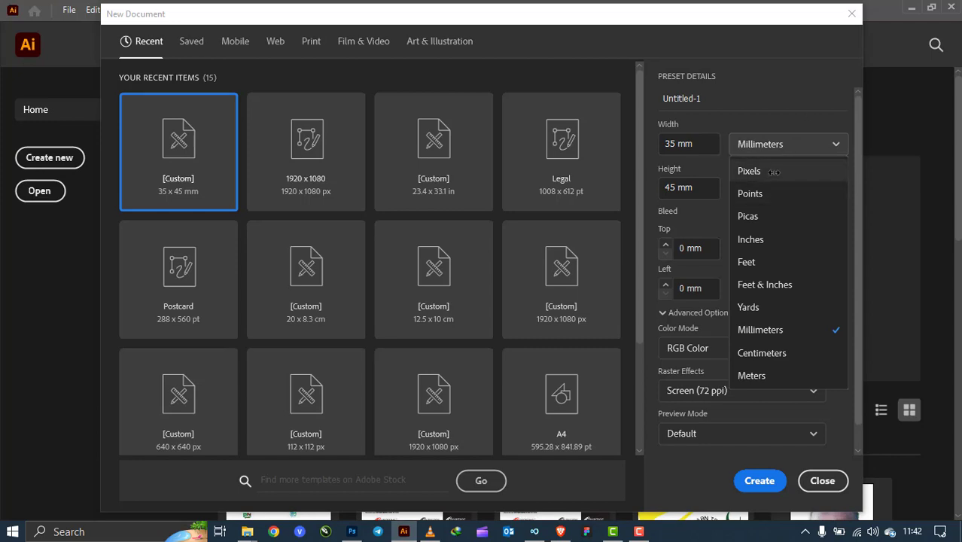
pyautogui.click(749, 170)
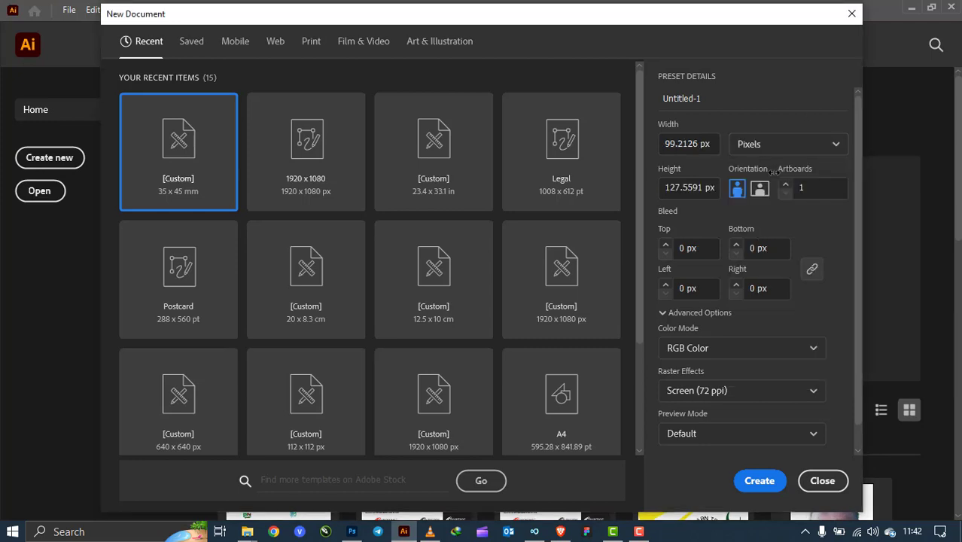
pyautogui.click(699, 142)
pyautogui.doubleClick(691, 142)
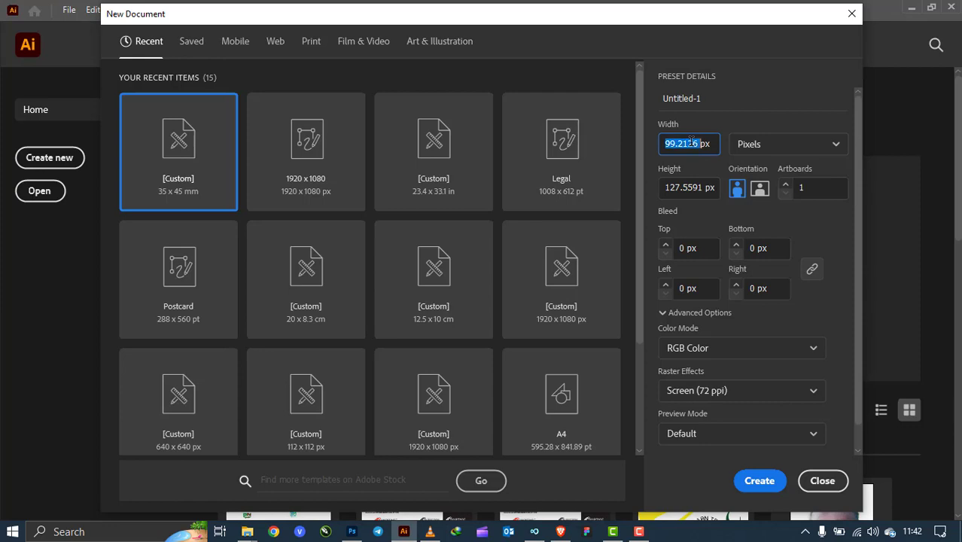
pyautogui.write('1920')
pyautogui.click(687, 187)
pyautogui.write('1080')
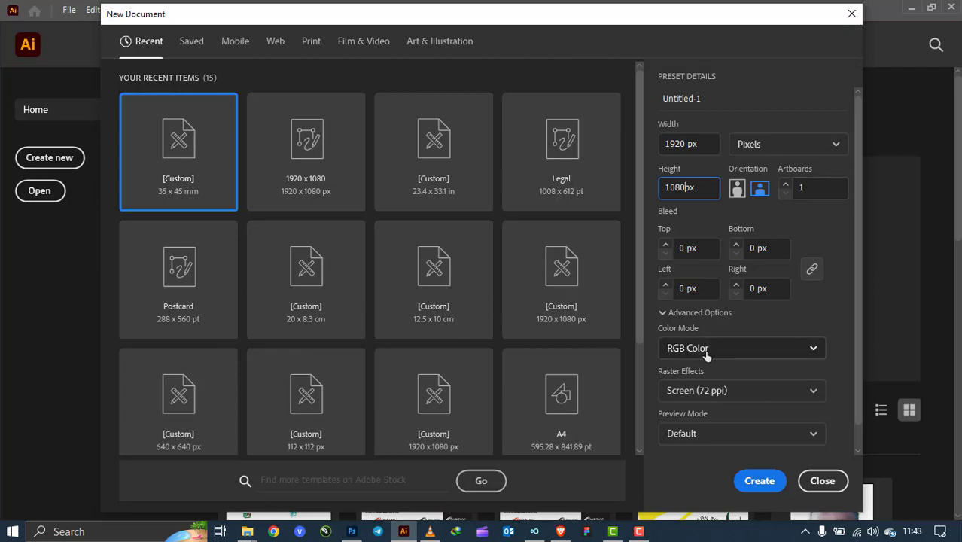
# Keep RGB Color as the color mode and create the document
pyautogui.click(735, 355)
pyautogui.click(735, 354)
pyautogui.click(738, 349)
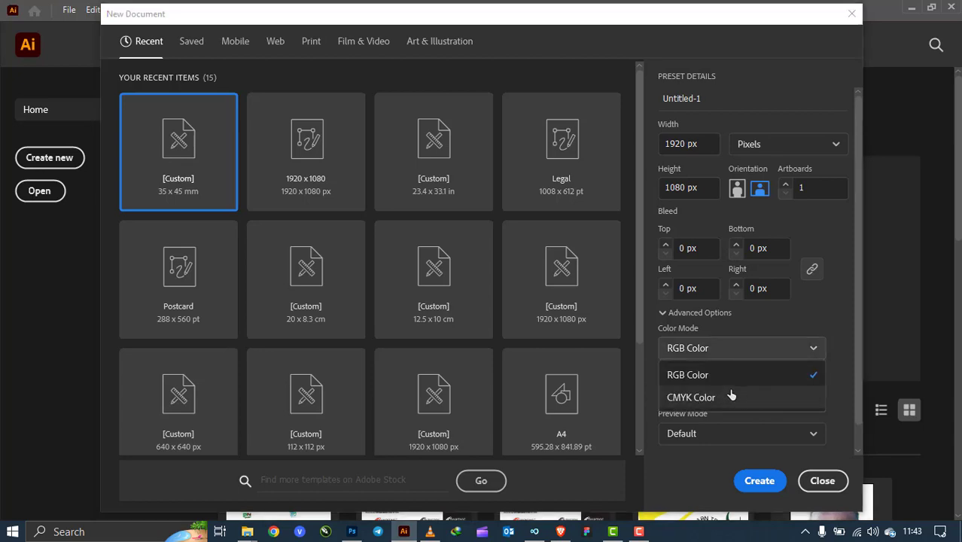
pyautogui.click(745, 375)
pyautogui.scroll(-1, 748, 355)
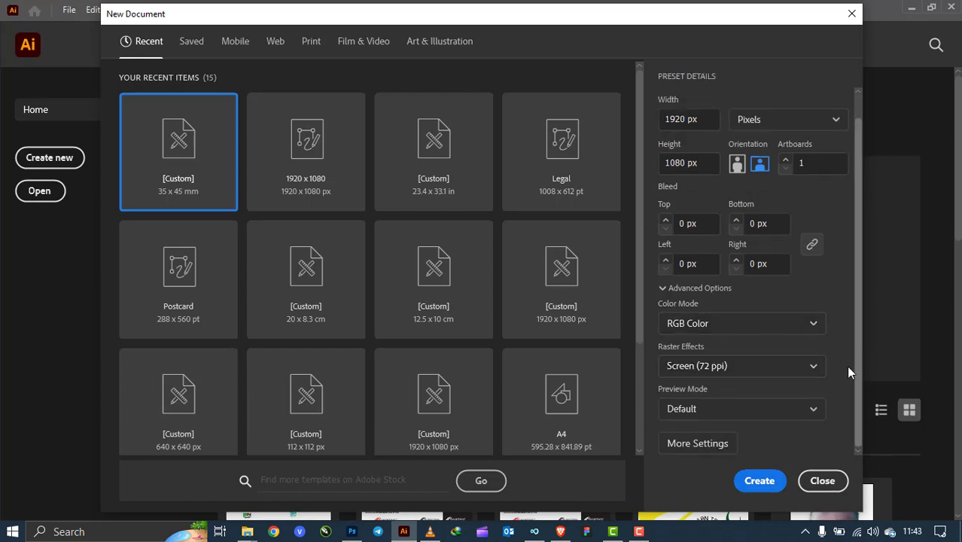
pyautogui.click(758, 481)
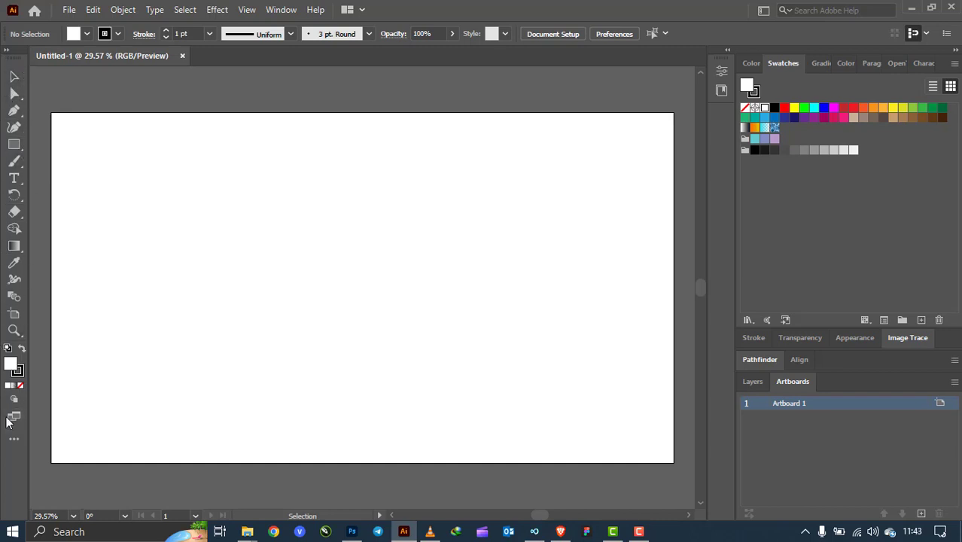
# Look through the Color, Swatches, Gradient, Color Guide and Paragraph settings for the new document
pyautogui.click(14, 110)
pyautogui.click(15, 126)
pyautogui.click(750, 63)
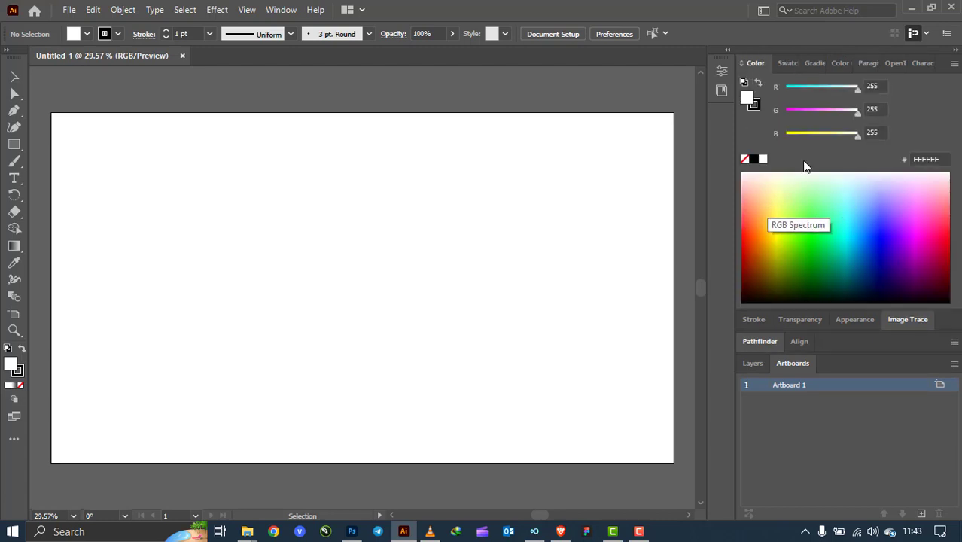
pyautogui.click(782, 64)
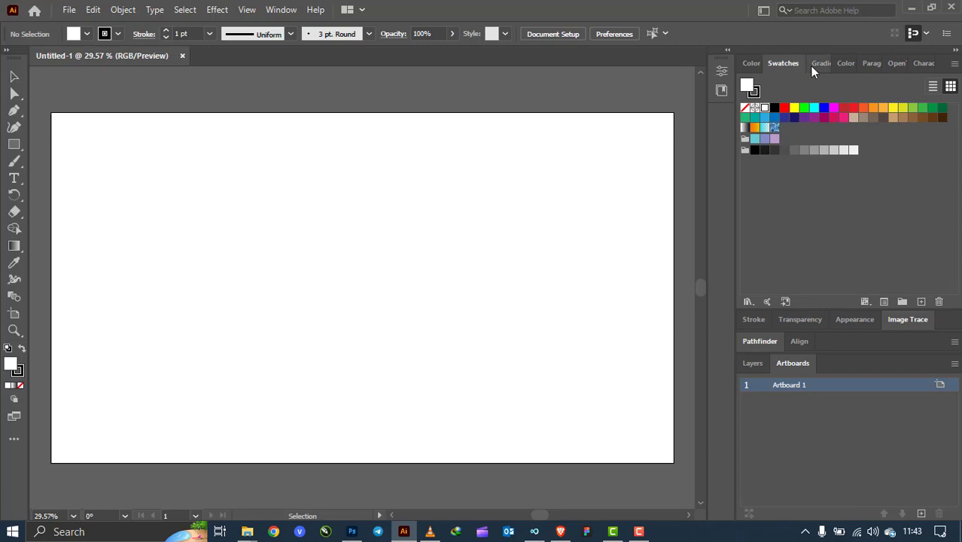
pyautogui.click(817, 63)
pyautogui.click(847, 65)
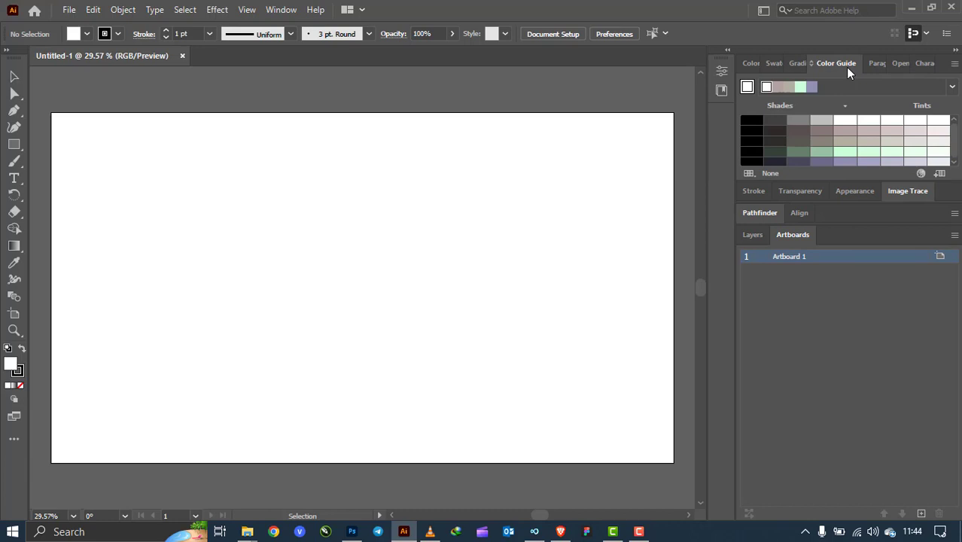
pyautogui.click(867, 64)
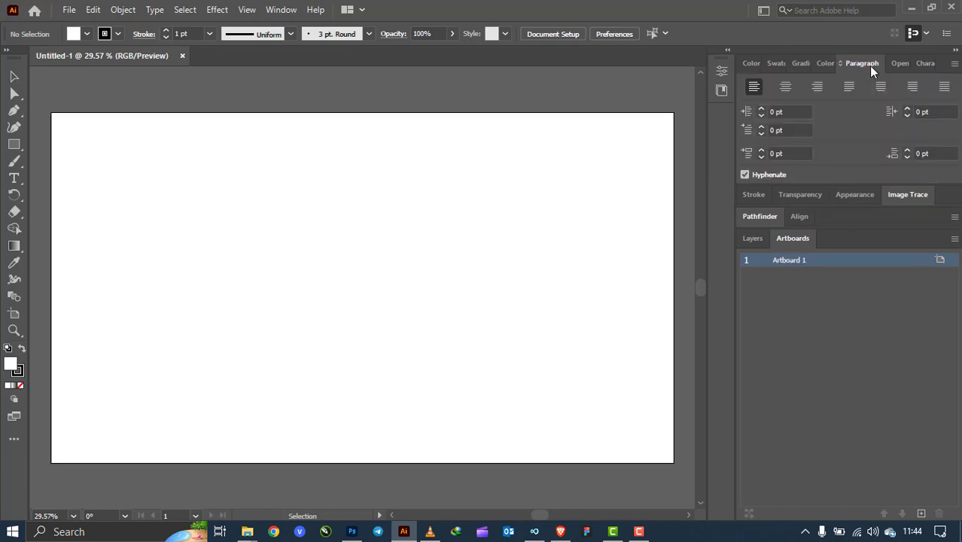
# Look through the Stroke, Transparency, Appearance and Image Trace settings and the document's layers and artboards
pyautogui.click(752, 197)
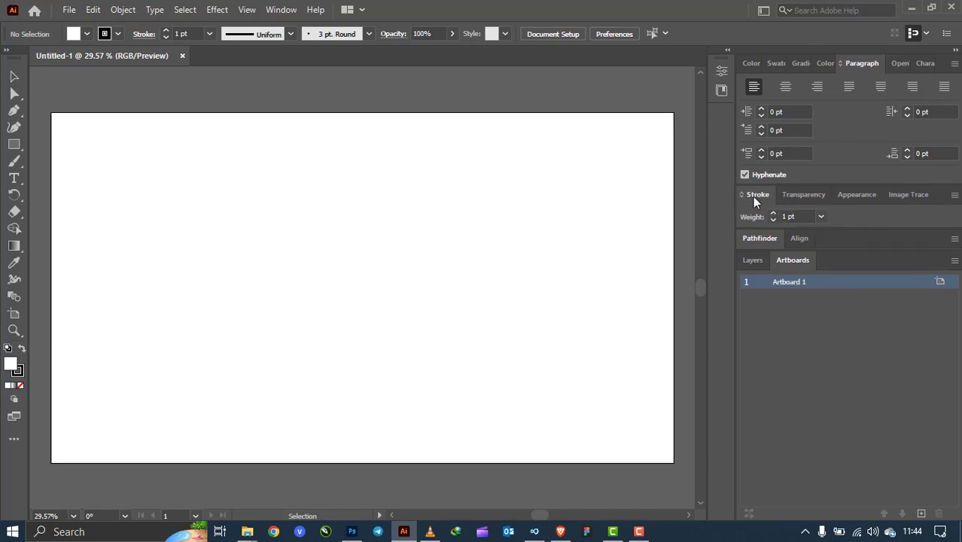
pyautogui.click(799, 197)
pyautogui.click(862, 197)
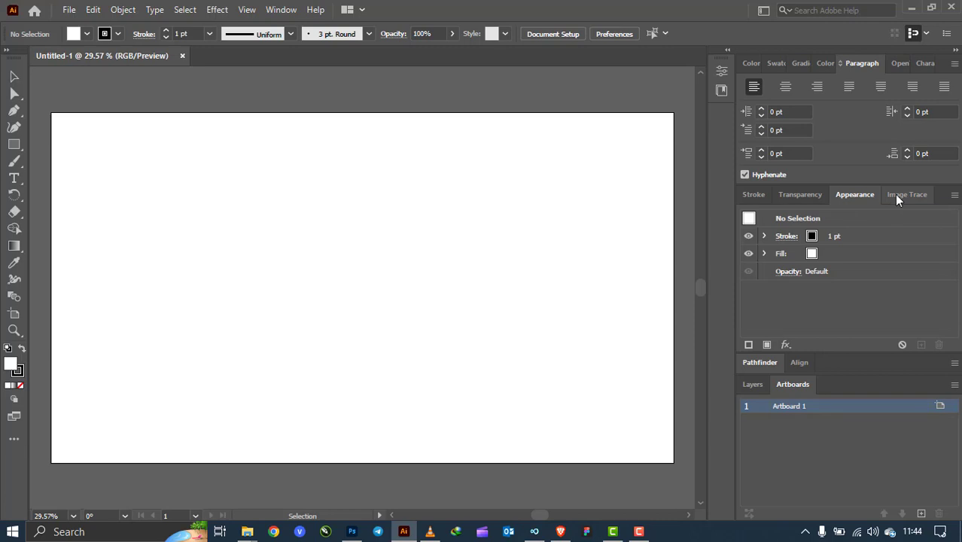
pyautogui.click(897, 195)
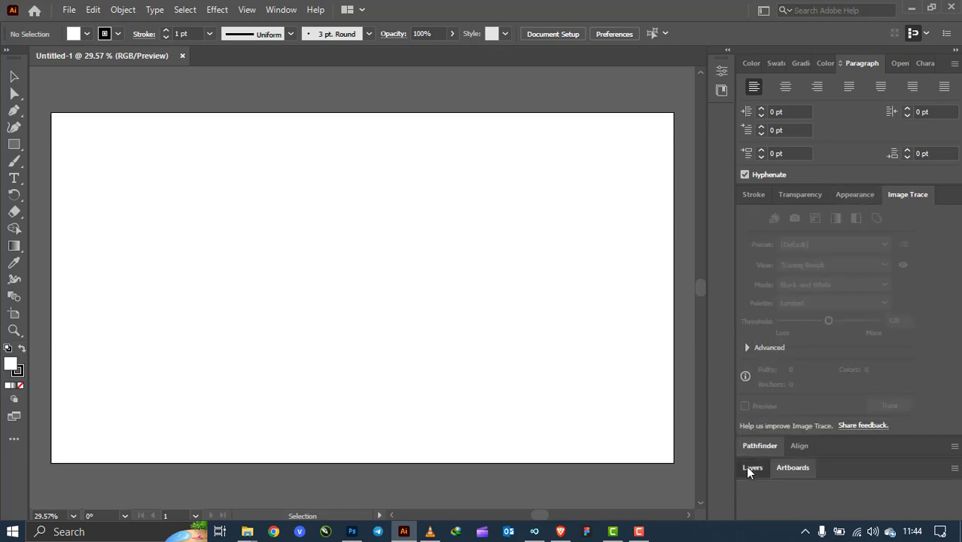
pyautogui.click(748, 468)
pyautogui.click(789, 239)
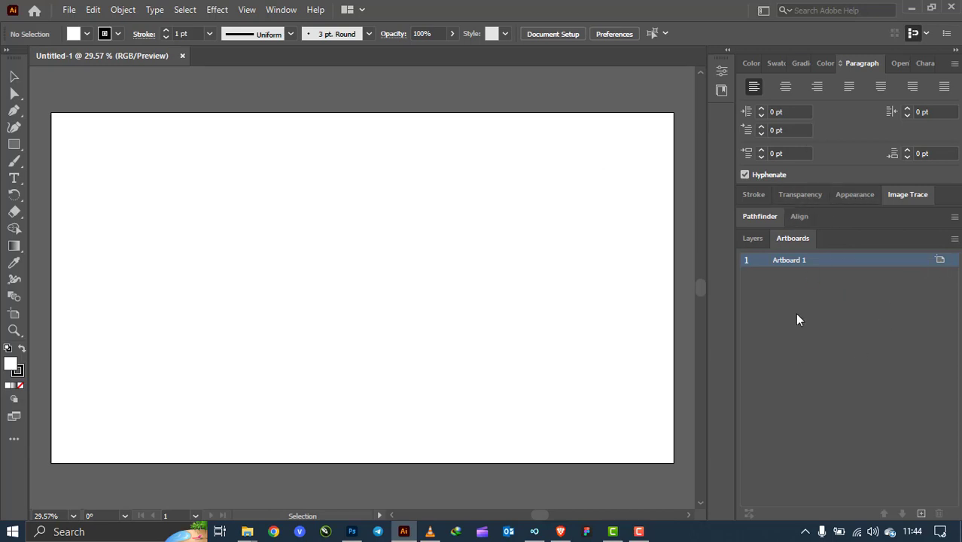
# Examine the available editing and view commands and the full list of panels that can be shown
pyautogui.click(279, 9)
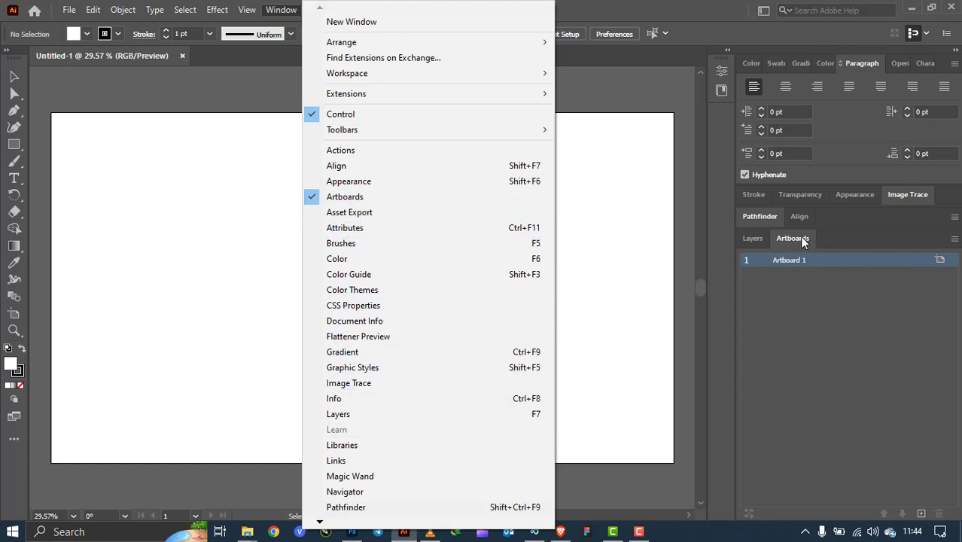
pyautogui.click(93, 9)
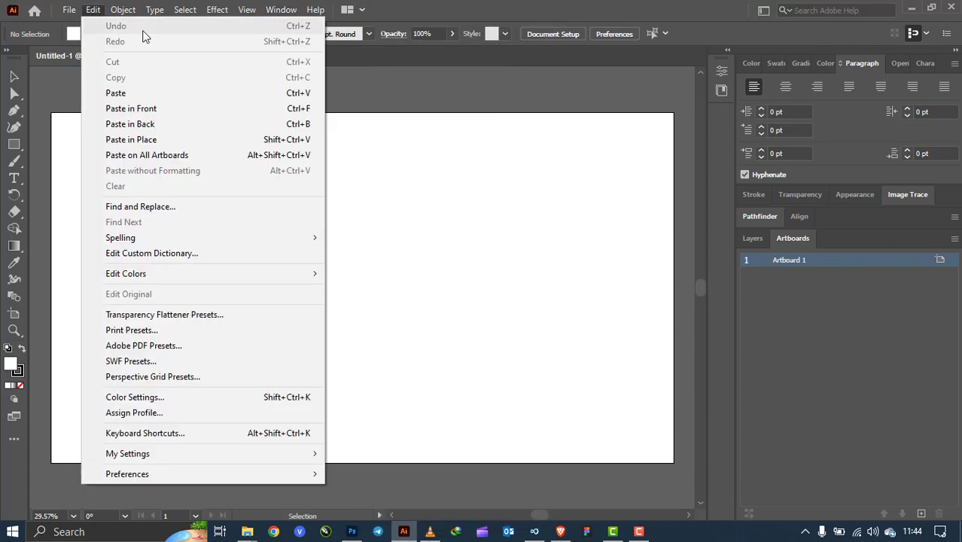
pyautogui.click(245, 9)
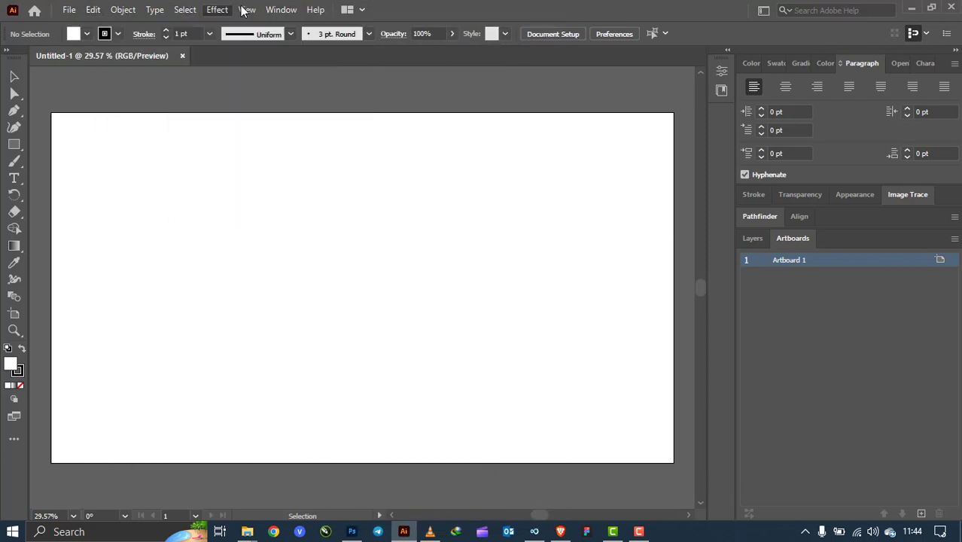
pyautogui.click(246, 10)
pyautogui.click(617, 171)
pyautogui.click(280, 11)
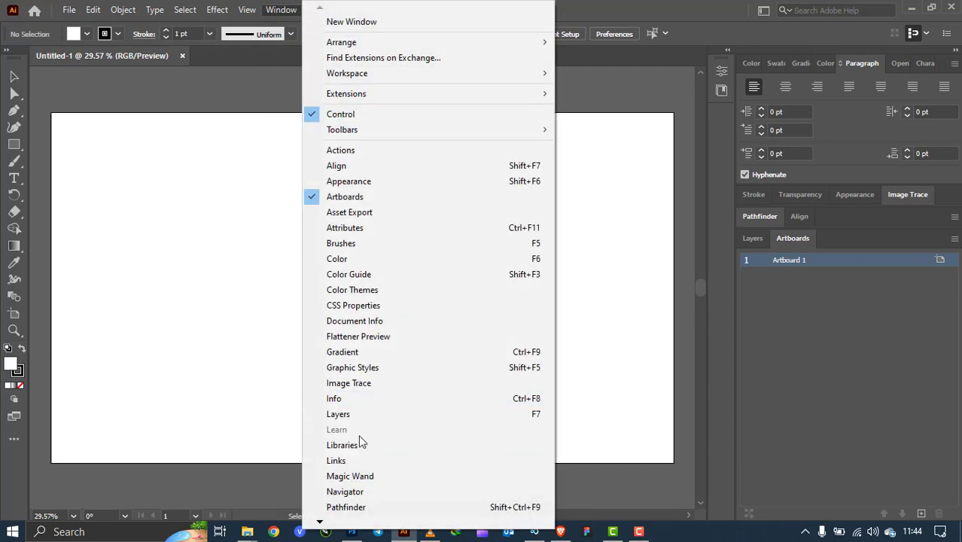
pyautogui.moveTo(320, 522)
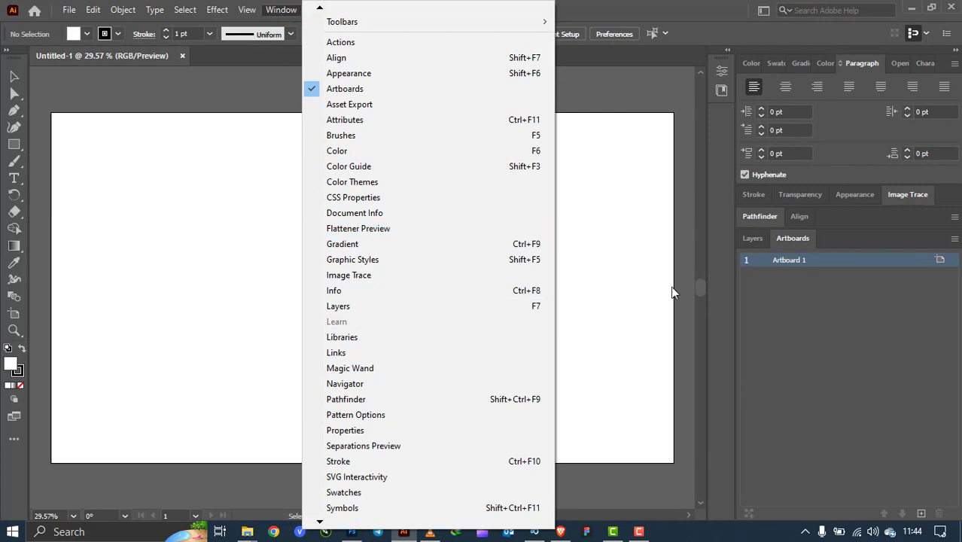
pyautogui.click(684, 318)
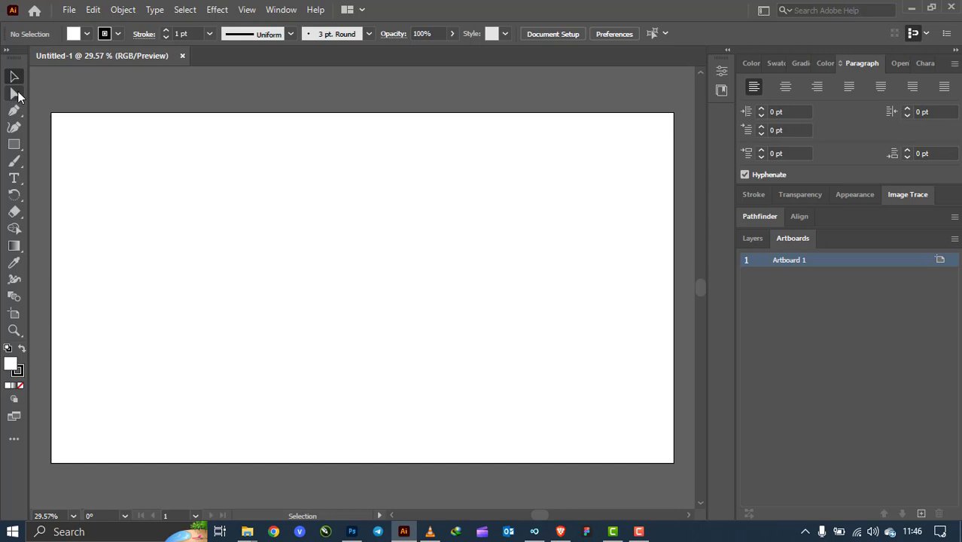
# Draw a closed, slightly tilted four-sided shape with straight edges on the artboard's left half using the Pen tool
pyautogui.click(18, 93)
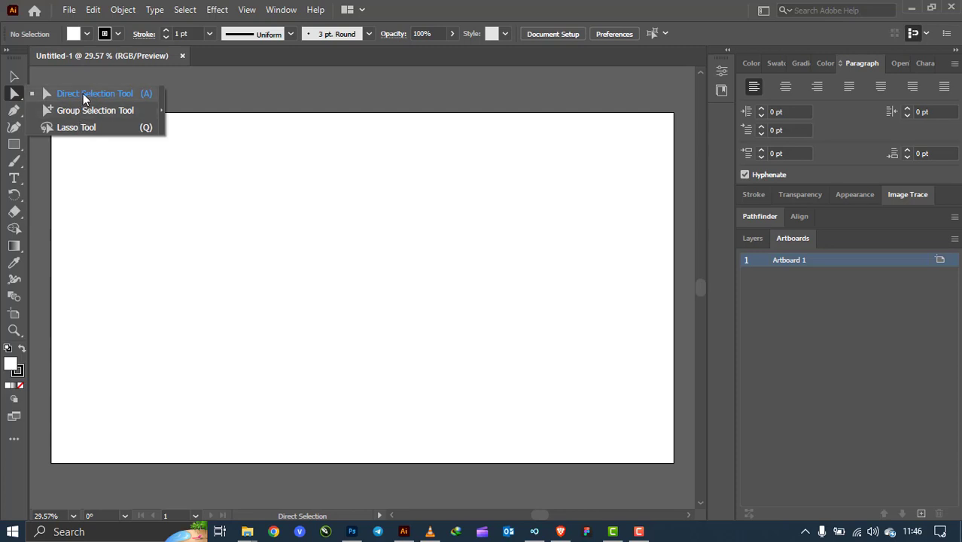
pyautogui.click(82, 94)
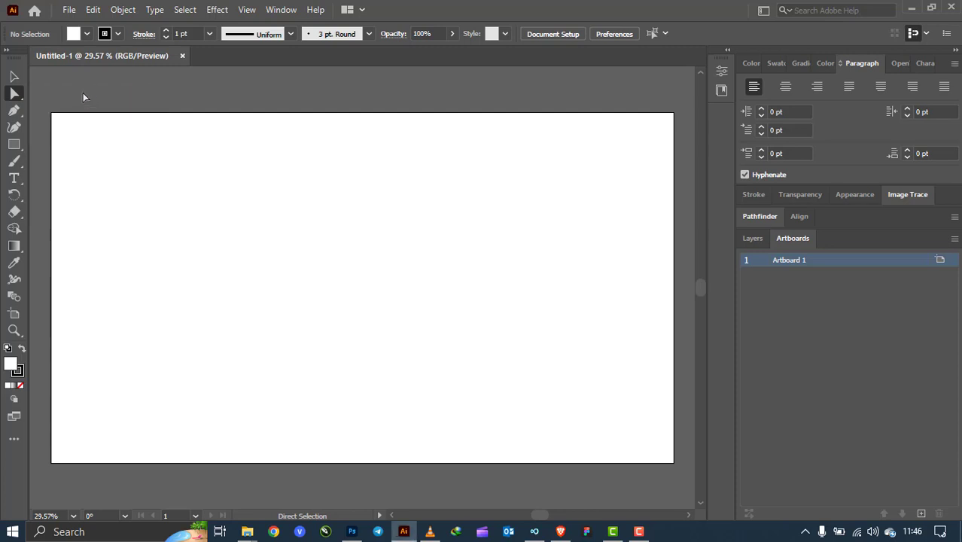
pyautogui.click(14, 112)
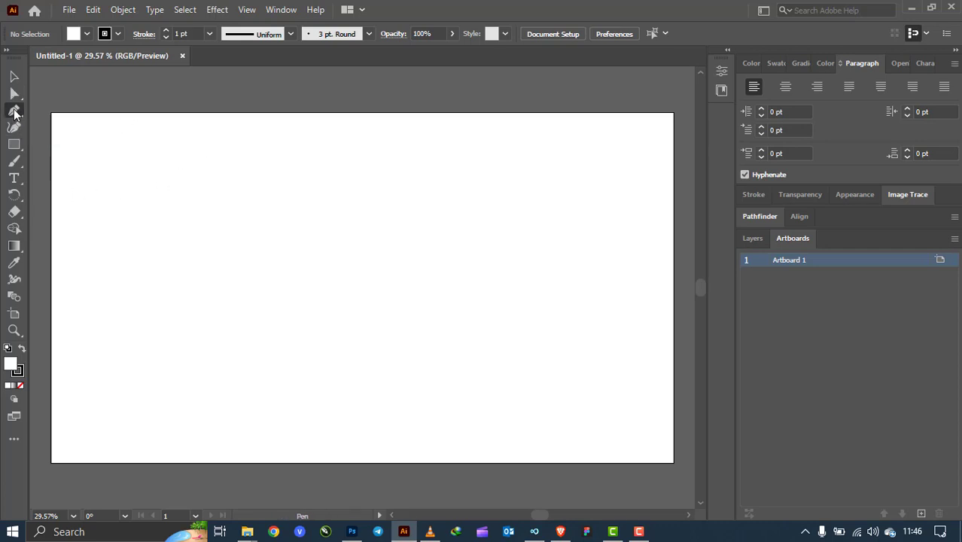
pyautogui.click(164, 191)
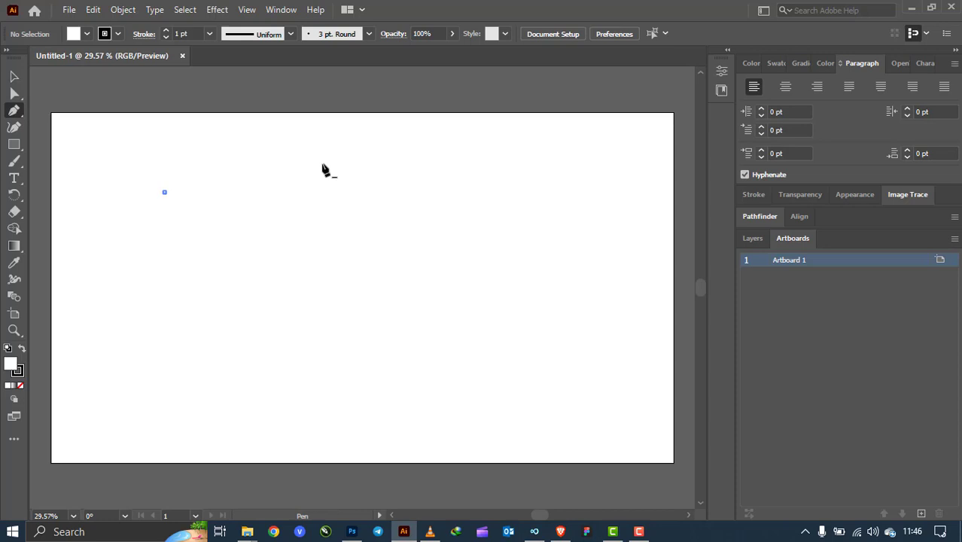
pyautogui.click(387, 157)
pyautogui.click(420, 335)
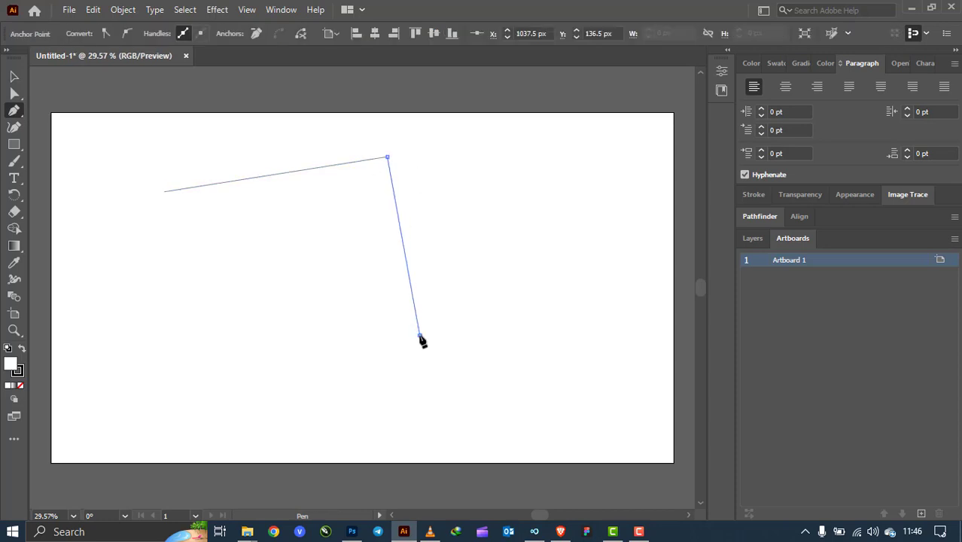
pyautogui.click(190, 365)
pyautogui.click(165, 194)
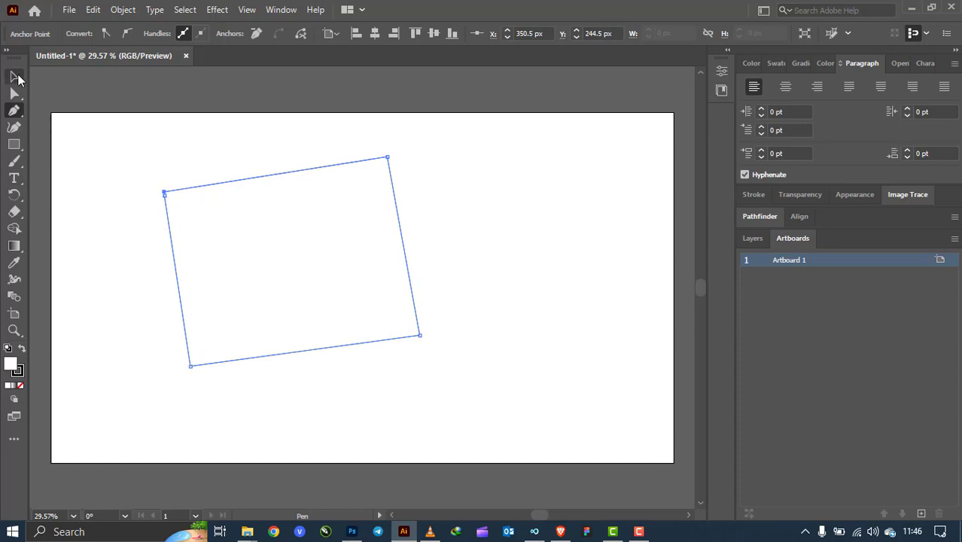
# Try the black and yellow swatches as the four-sided shape's fill and settle on dark red
pyautogui.click(13, 76)
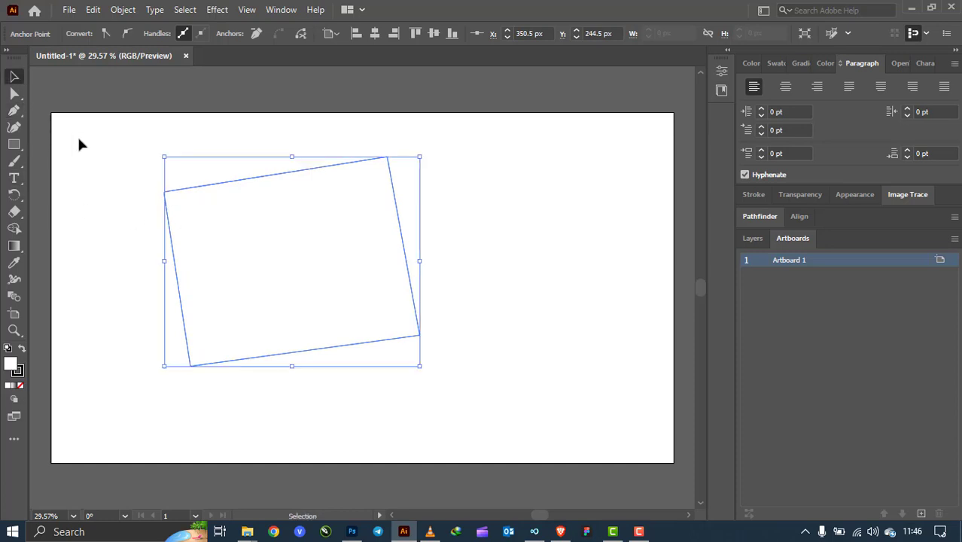
pyautogui.click(769, 64)
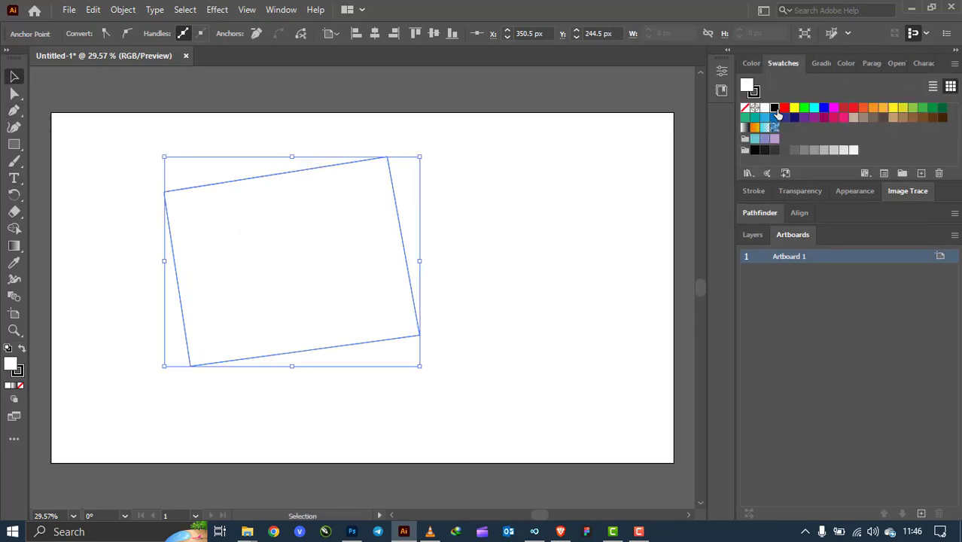
pyautogui.click(775, 107)
pyautogui.click(794, 109)
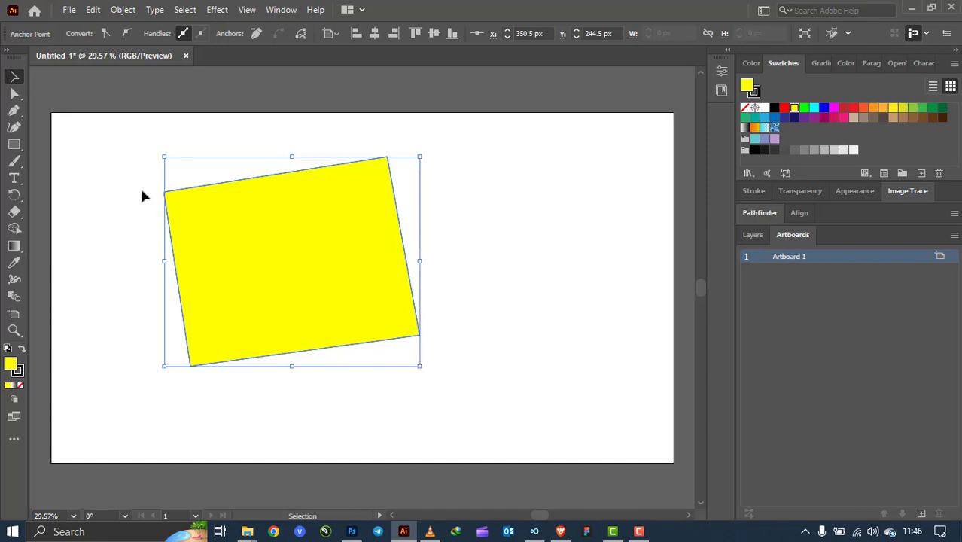
pyautogui.click(844, 109)
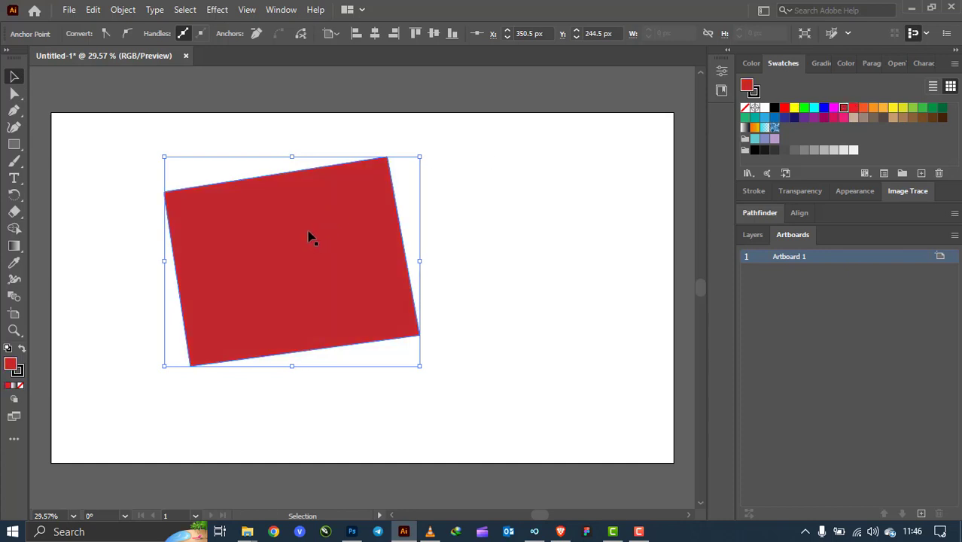
# Scale the red shape down to roughly 60% and move it into the artboard's upper-right corner
pyautogui.moveTo(312, 236); pyautogui.dragTo(332, 222)
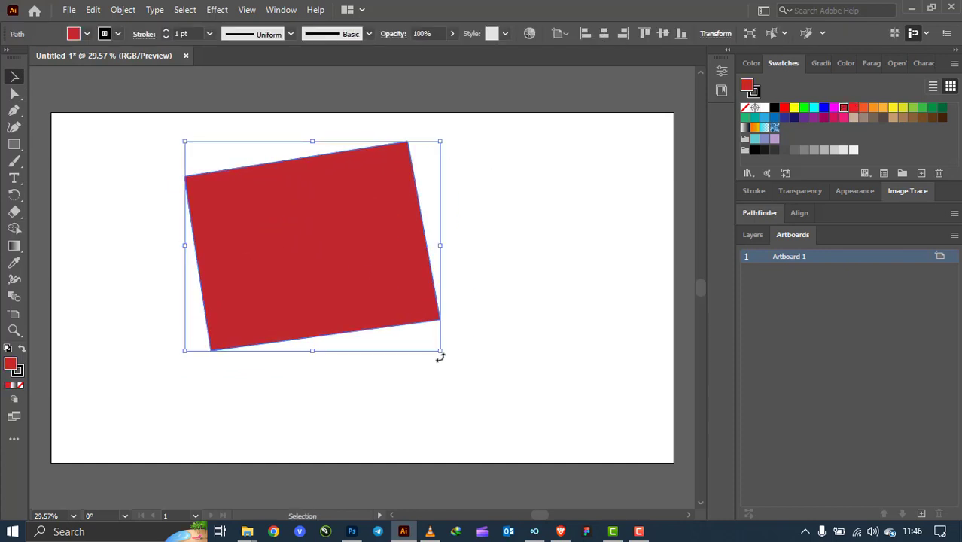
pyautogui.moveTo(440, 349)
pyautogui.mouseDown()
pyautogui.moveTo(279, 226)
pyautogui.moveTo(384, 283)
pyautogui.moveTo(457, 369)
pyautogui.moveTo(333, 247)
pyautogui.mouseUp()
pyautogui.moveTo(282, 187)
pyautogui.mouseDown()
pyautogui.moveTo(504, 179)
pyautogui.moveTo(597, 163)
pyautogui.moveTo(209, 169)
pyautogui.moveTo(617, 168)
pyautogui.moveTo(627, 176)
pyautogui.moveTo(599, 201)
pyautogui.moveTo(610, 182)
pyautogui.mouseUp()
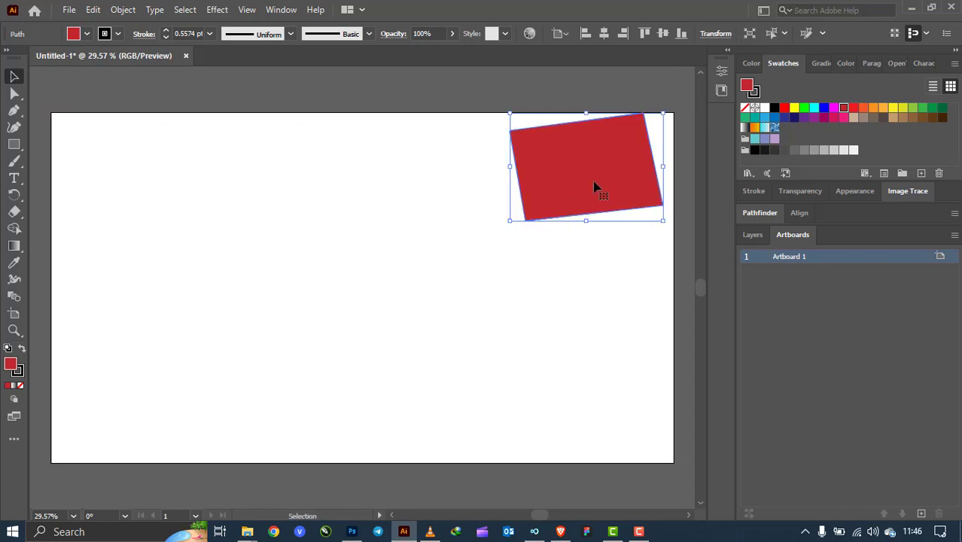
# Draw a wide rectangle with the Rectangle tool and place it near the artboard's upper-left corner
pyautogui.click(13, 145)
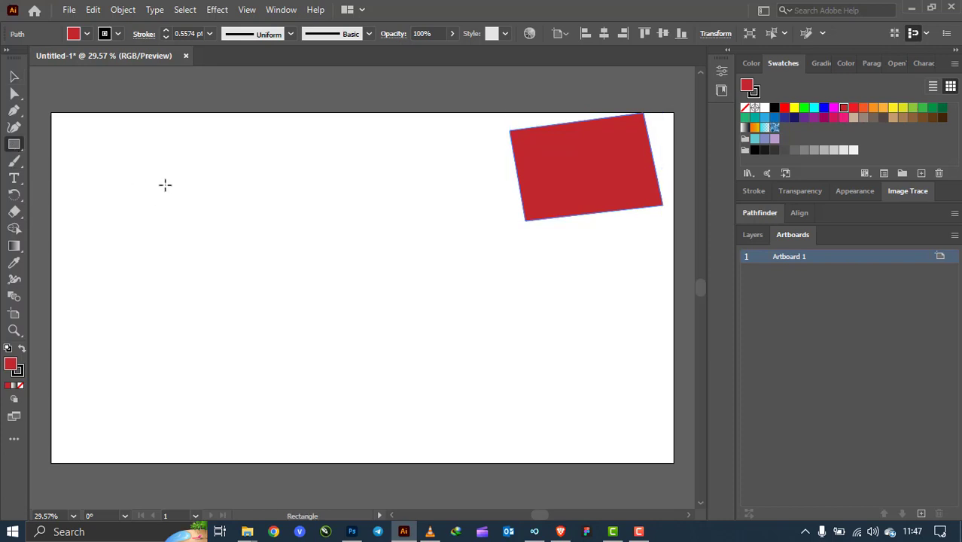
pyautogui.moveTo(165, 184); pyautogui.dragTo(437, 257)
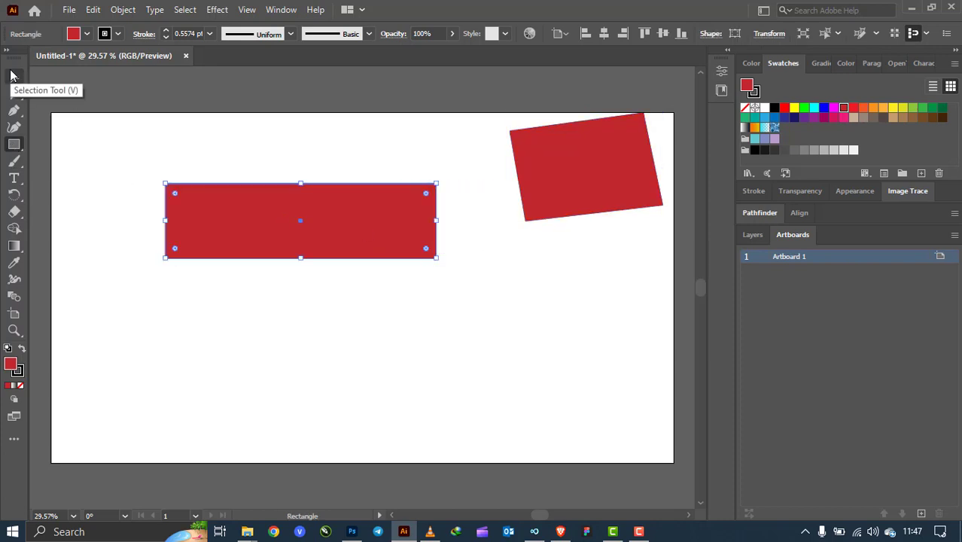
pyautogui.click(15, 76)
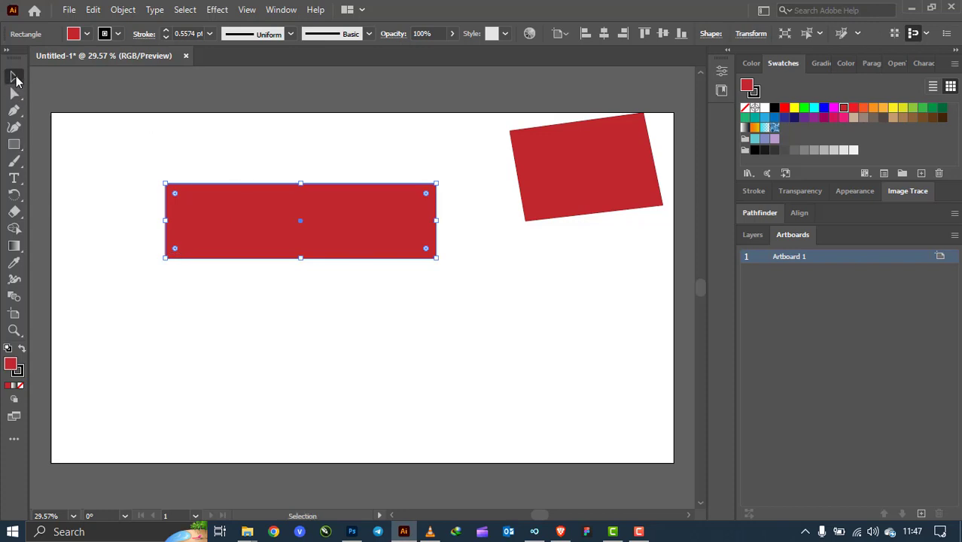
pyautogui.moveTo(242, 221); pyautogui.dragTo(149, 168)
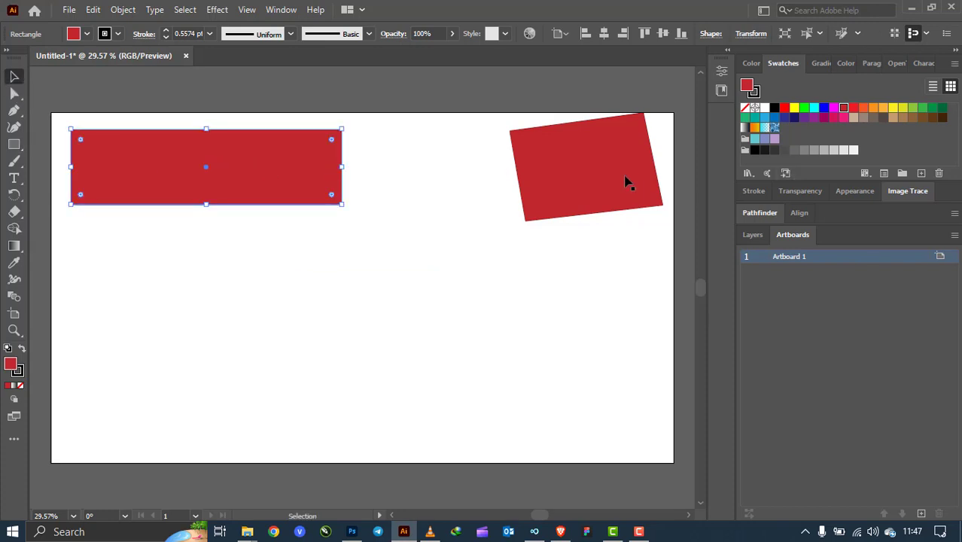
# Fill the wide rectangle with light green and move it against the middle of the artboard's top edge
pyautogui.click(882, 107)
pyautogui.click(913, 108)
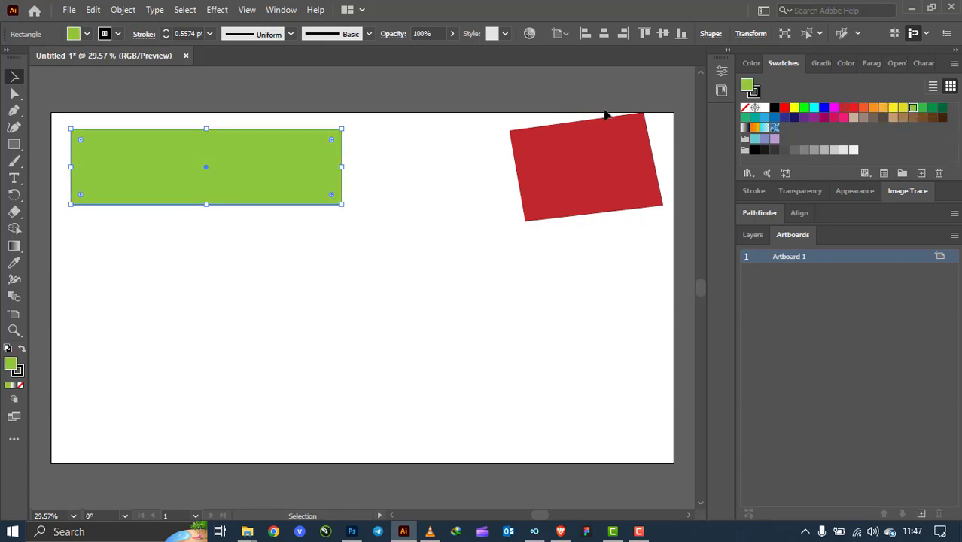
pyautogui.moveTo(226, 164); pyautogui.dragTo(340, 149)
# Draw a green circle with the Ellipse tool to the left of the green rectangle
pyautogui.click(18, 147)
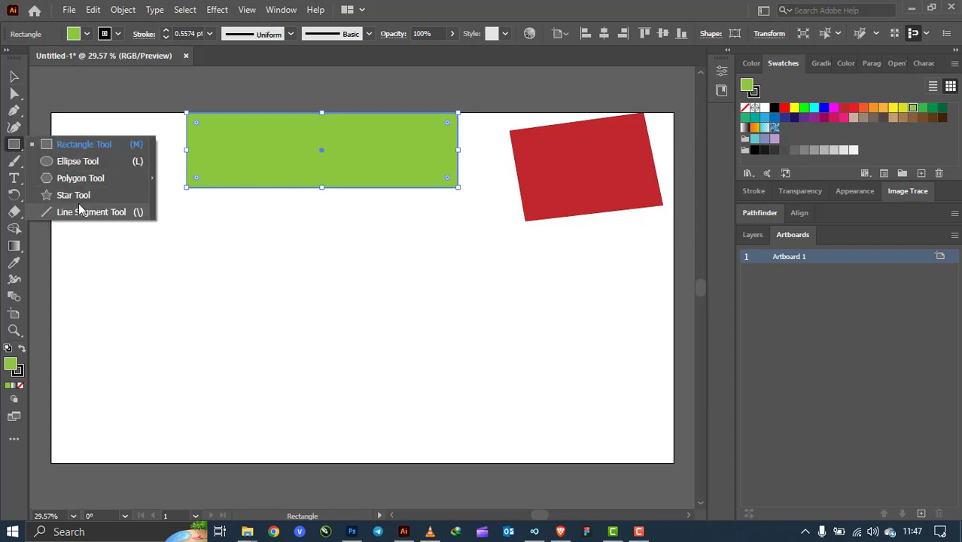
pyautogui.click(87, 159)
pyautogui.moveTo(62, 150); pyautogui.dragTo(116, 180)
pyautogui.click(17, 76)
# Draw a green hexagon with a radius of about 102 px below the green rectangle's right end
pyautogui.click(14, 144)
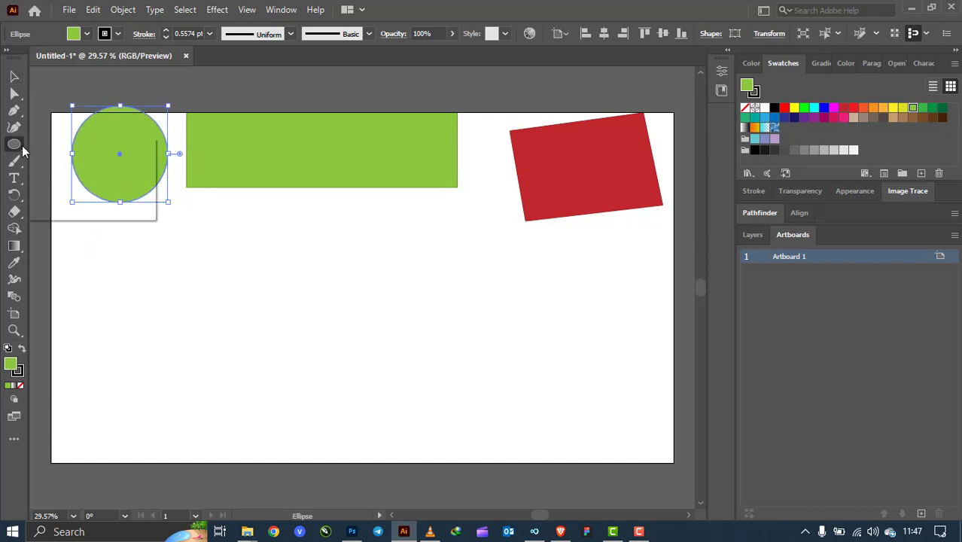
pyautogui.click(98, 178)
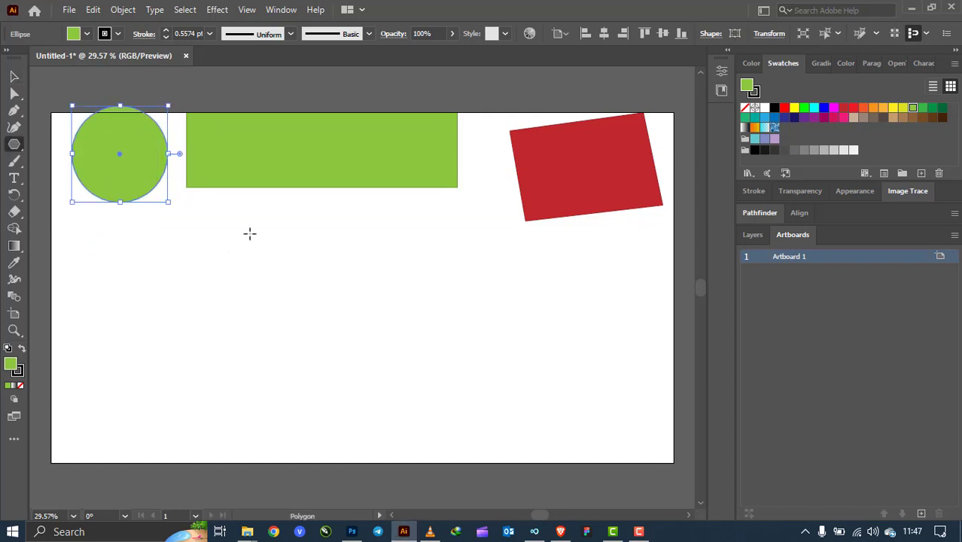
pyautogui.moveTo(249, 229); pyautogui.dragTo(484, 249)
pyautogui.press('v')
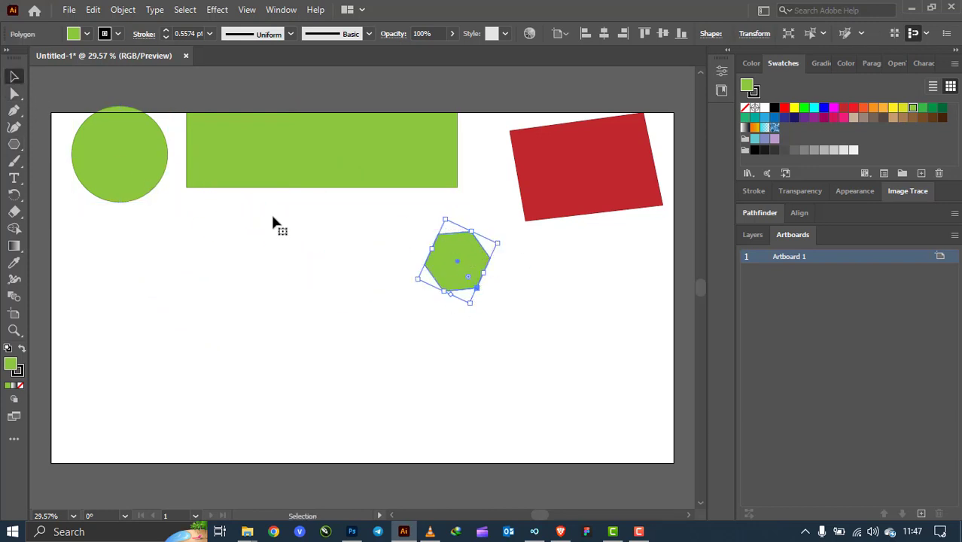
# Create a polygon with 10 sides and a radius of 101.636 px and place it to the right of the hexagon
pyautogui.click(13, 148)
pyautogui.click(231, 271)
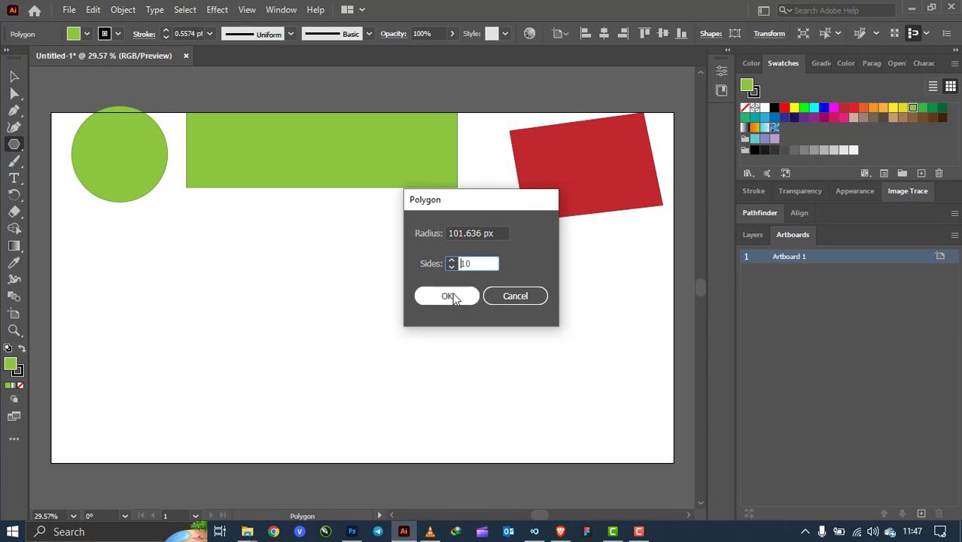
pyautogui.click(447, 296)
pyautogui.click(14, 76)
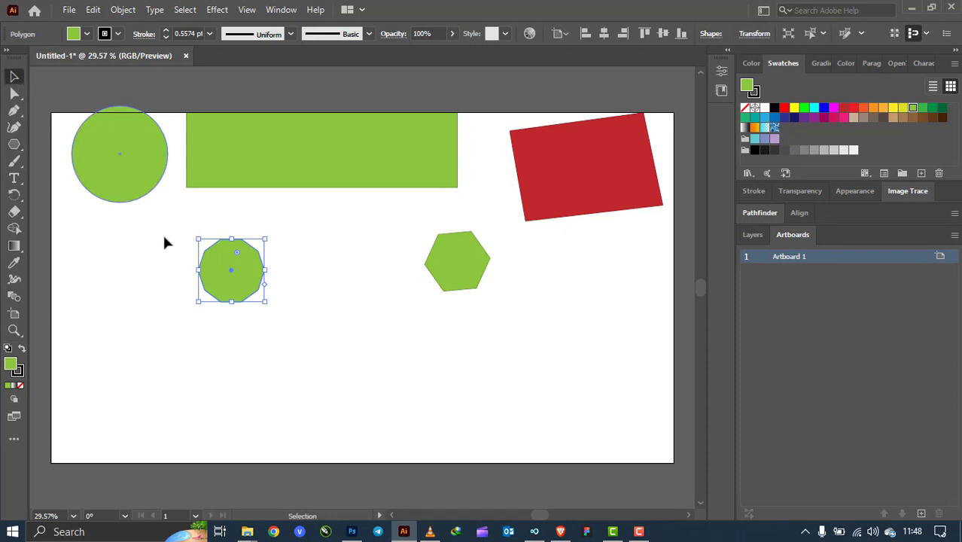
pyautogui.moveTo(237, 276); pyautogui.dragTo(549, 265)
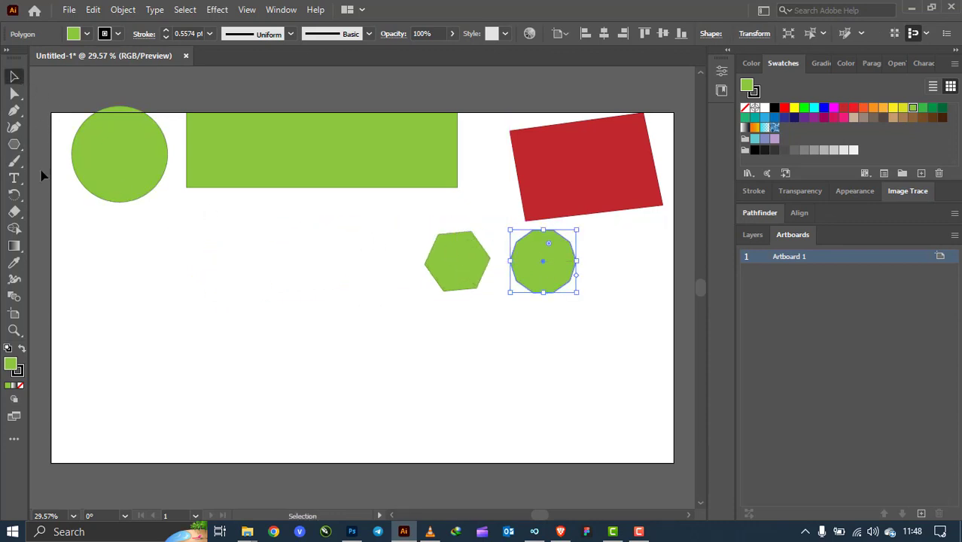
# Draw a five-pointed star below the green rectangle and add a 7-point star beside it, with radii of 155.8041 px and 77.902 px
pyautogui.click(14, 144)
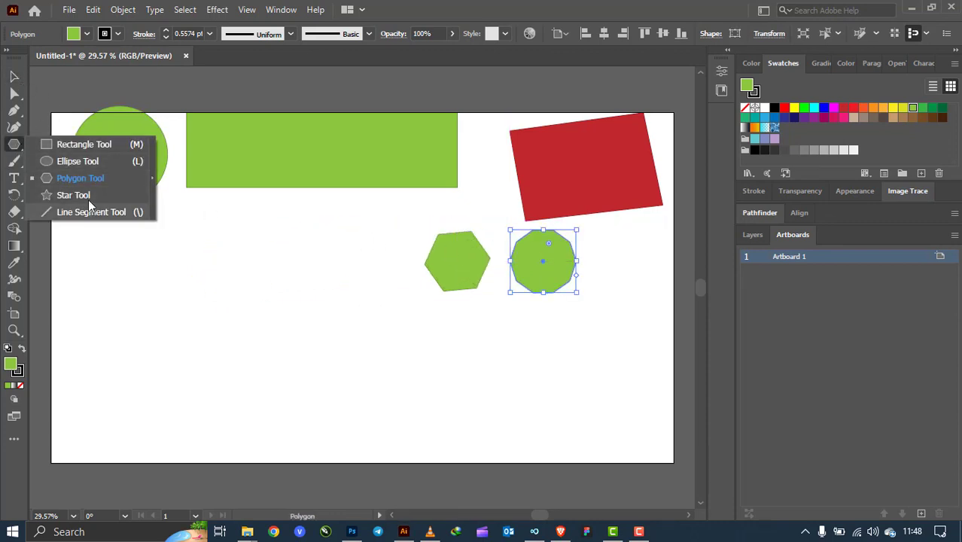
pyautogui.click(88, 195)
pyautogui.moveTo(214, 251); pyautogui.dragTo(246, 287)
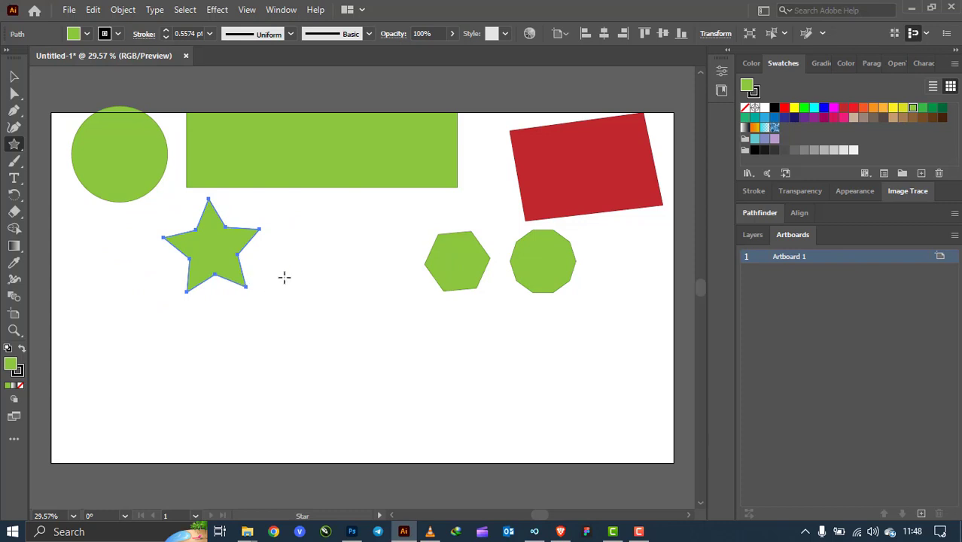
pyautogui.click(329, 255)
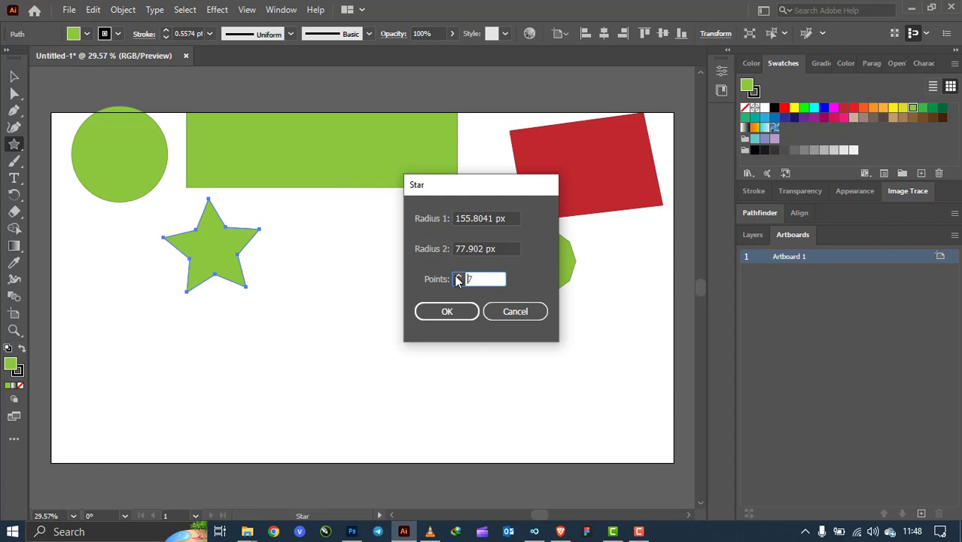
pyautogui.click(447, 311)
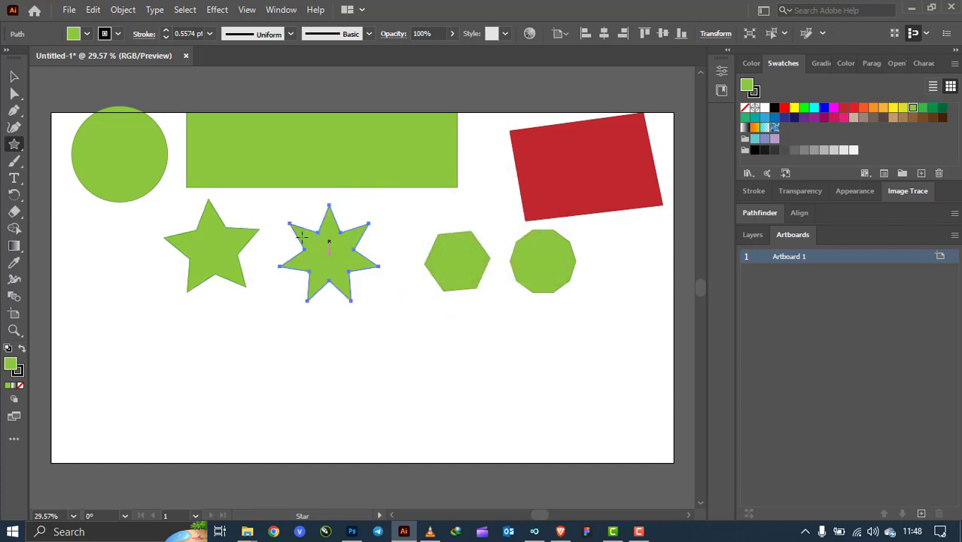
# Draw two nearly horizontal lines, one below the stars and one above them, and shift the upper line slightly left
pyautogui.moveTo(18, 148); pyautogui.dragTo(79, 214)
pyautogui.moveTo(185, 322); pyautogui.dragTo(433, 318)
pyautogui.moveTo(243, 202)
pyautogui.mouseDown()
pyautogui.moveTo(435, 209)
pyautogui.moveTo(434, 198)
pyautogui.mouseUp()
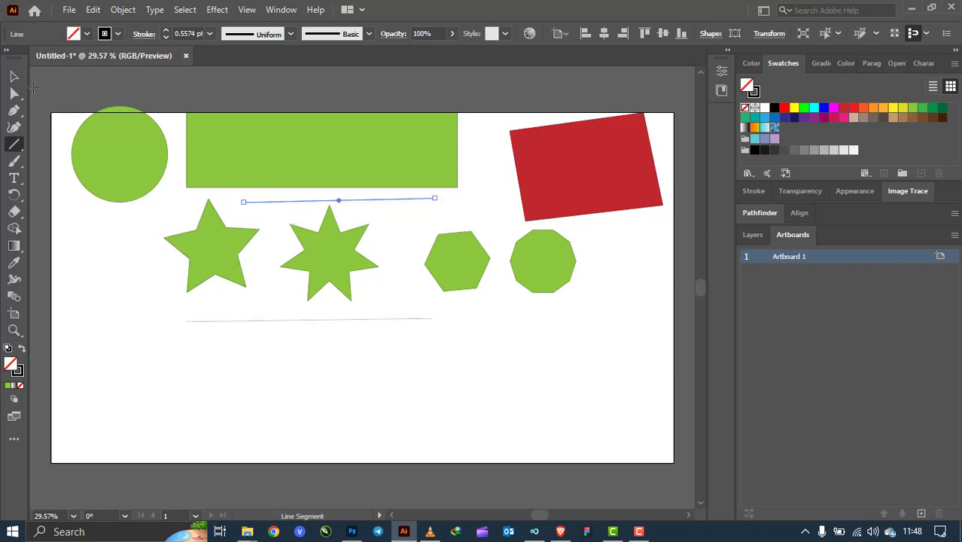
pyautogui.press('v')
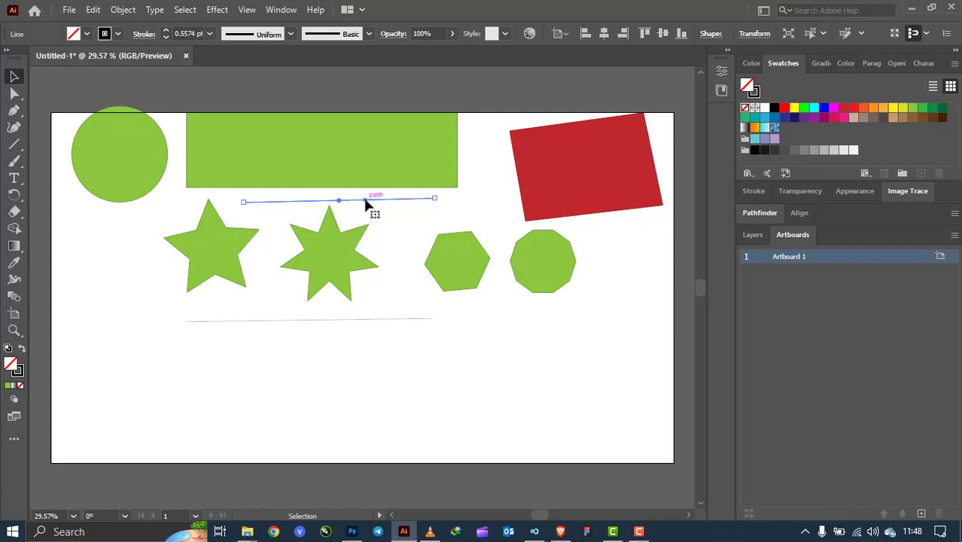
pyautogui.moveTo(364, 203); pyautogui.dragTo(334, 202)
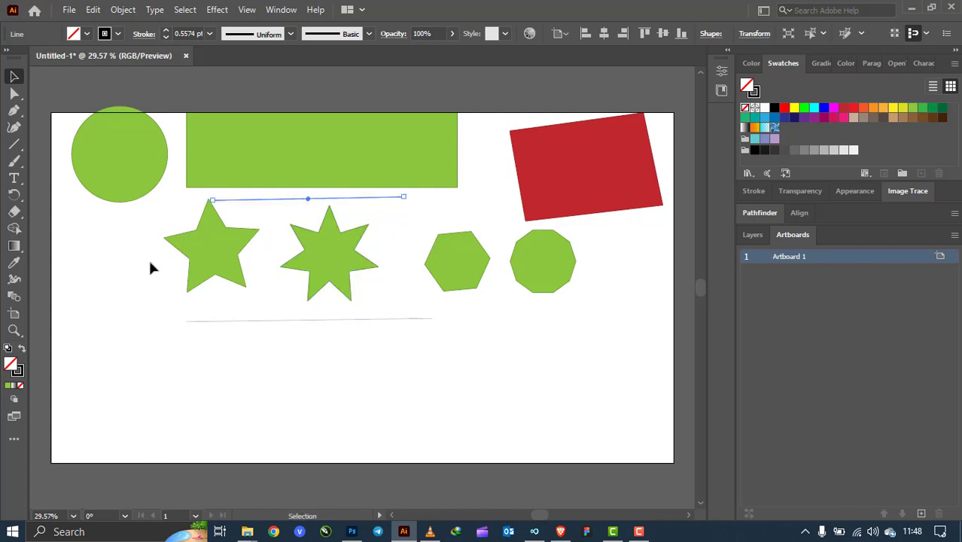
# Paint four curved strokes with the Paintbrush tool, two below the circle and two across the green rectangle's lower edge
pyautogui.click(12, 148)
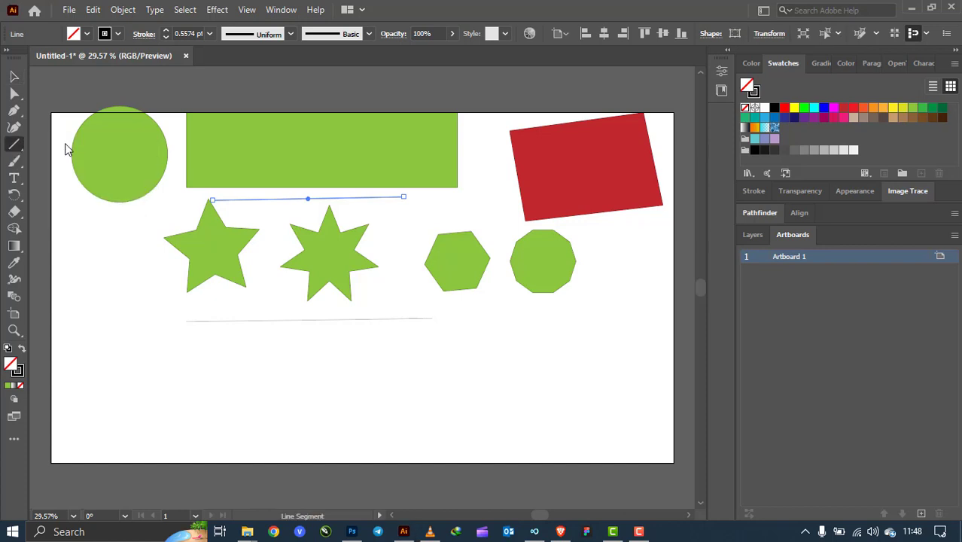
pyautogui.press('m')
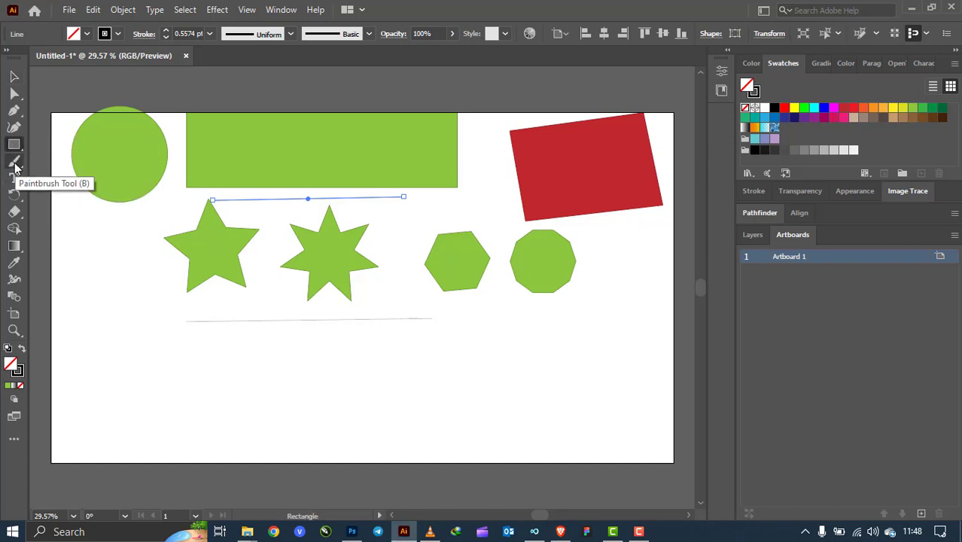
pyautogui.click(15, 167)
pyautogui.moveTo(90, 242)
pyautogui.mouseDown()
pyautogui.moveTo(135, 217)
pyautogui.moveTo(141, 193)
pyautogui.mouseUp()
pyautogui.moveTo(102, 268); pyautogui.dragTo(160, 199)
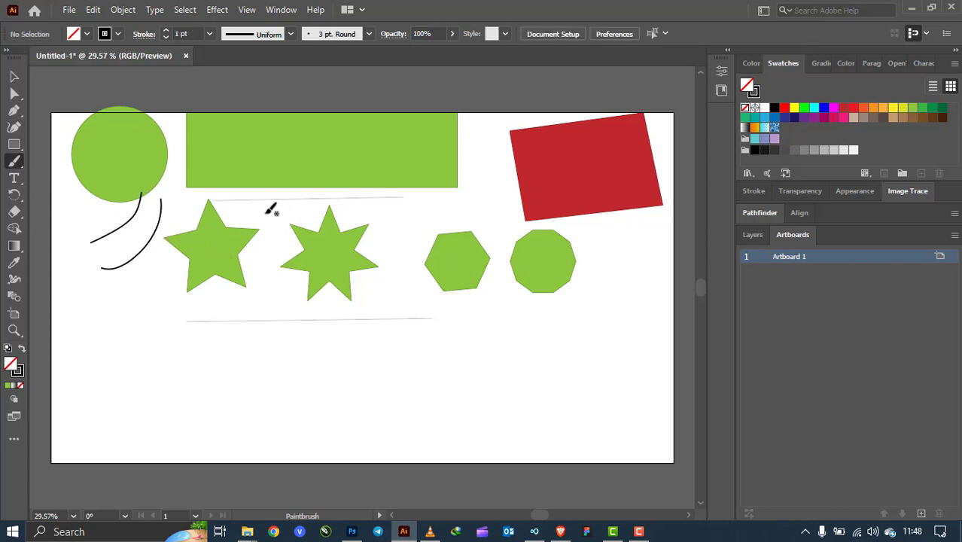
pyautogui.moveTo(265, 218); pyautogui.dragTo(321, 139)
pyautogui.moveTo(395, 238); pyautogui.dragTo(407, 133)
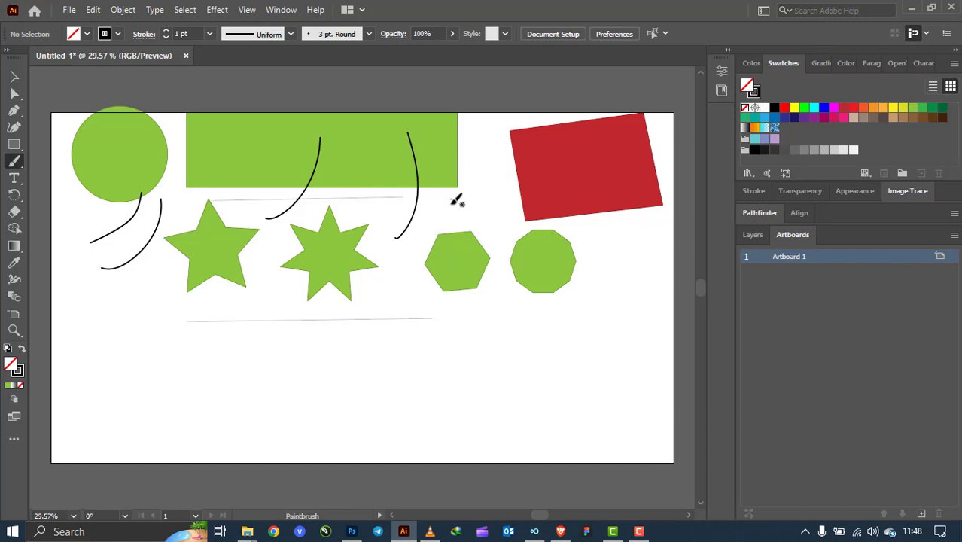
# Paint a thin curved stroke beside the red rectangle and a 10 pt curved stroke beside the 7-point star
pyautogui.moveTo(455, 209); pyautogui.dragTo(504, 111)
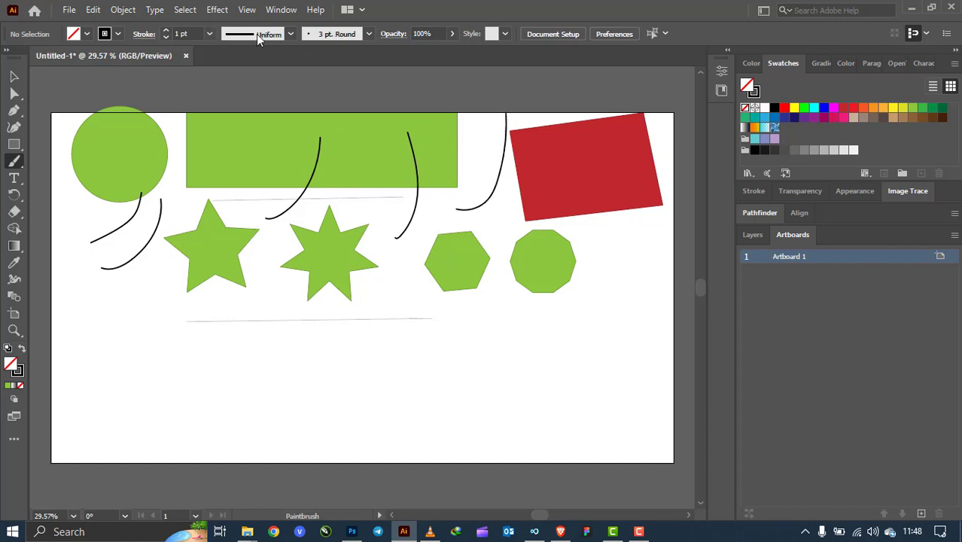
pyautogui.click(290, 34)
pyautogui.click(167, 33)
pyautogui.moveTo(340, 333); pyautogui.dragTo(395, 251)
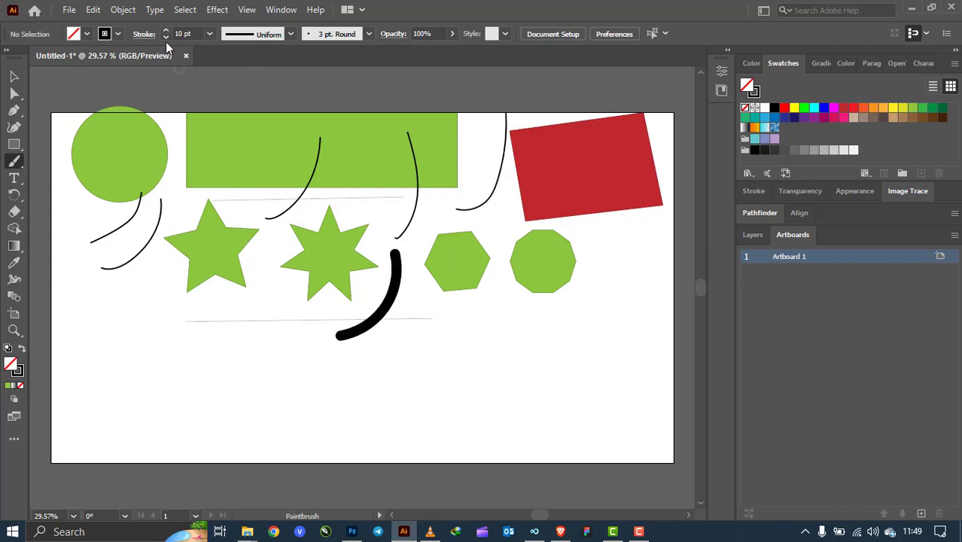
# Apply a tapered width profile with a 5 pt stroke and paint two curves running onto the hexagon and the 10-sided polygon
pyautogui.click(290, 34)
pyautogui.click(254, 167)
pyautogui.moveTo(404, 344); pyautogui.dragTo(452, 264)
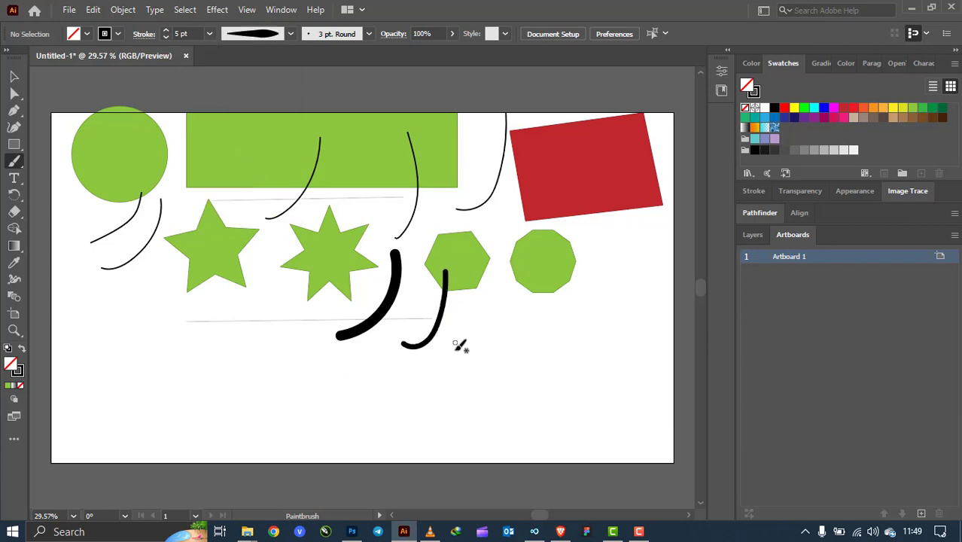
pyautogui.moveTo(446, 366)
pyautogui.mouseDown()
pyautogui.moveTo(523, 323)
pyautogui.moveTo(526, 269)
pyautogui.mouseUp()
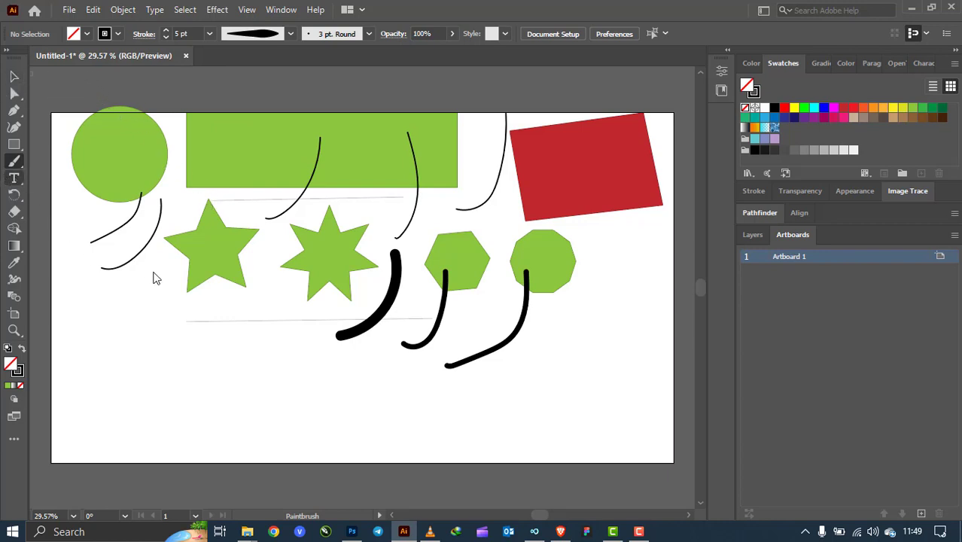
# Add the text "learn tech" below the stars and scale it up to about 95 pt
pyautogui.press('t')
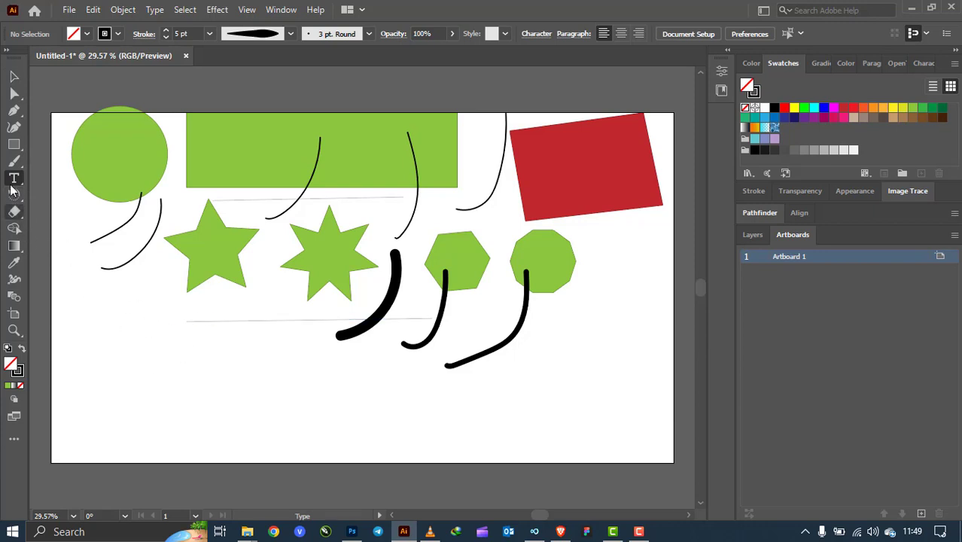
pyautogui.moveTo(193, 348); pyautogui.dragTo(265, 361)
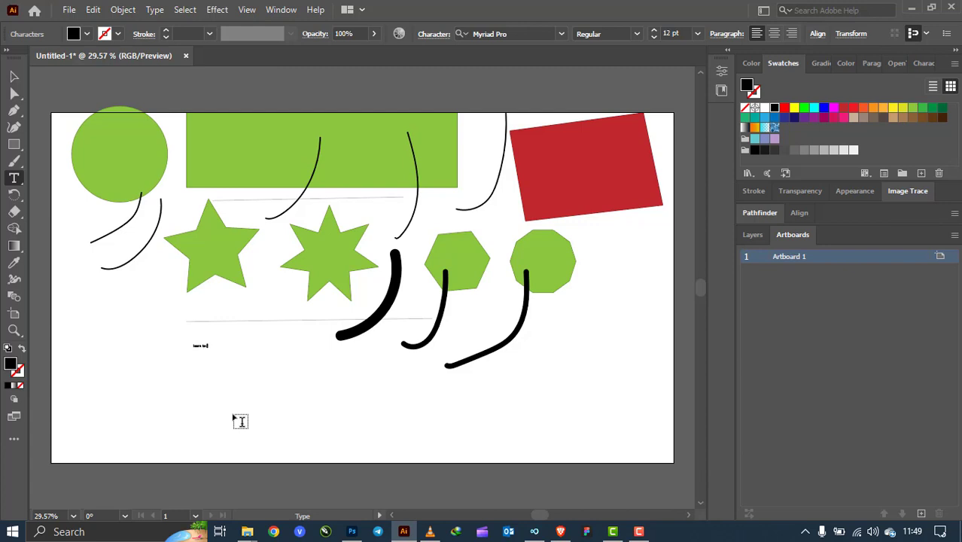
pyautogui.click(14, 77)
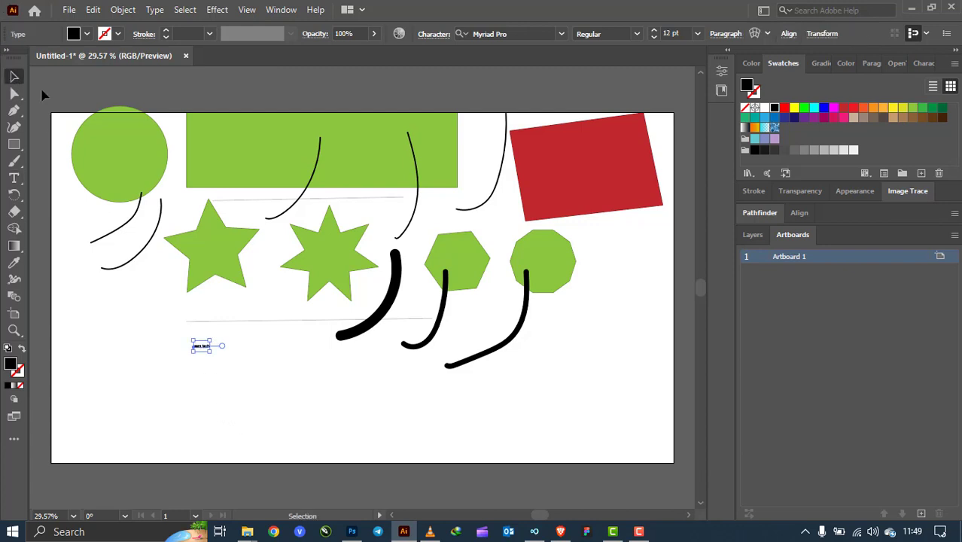
pyautogui.moveTo(212, 351); pyautogui.dragTo(332, 427)
pyautogui.moveTo(292, 376); pyautogui.dragTo(263, 343)
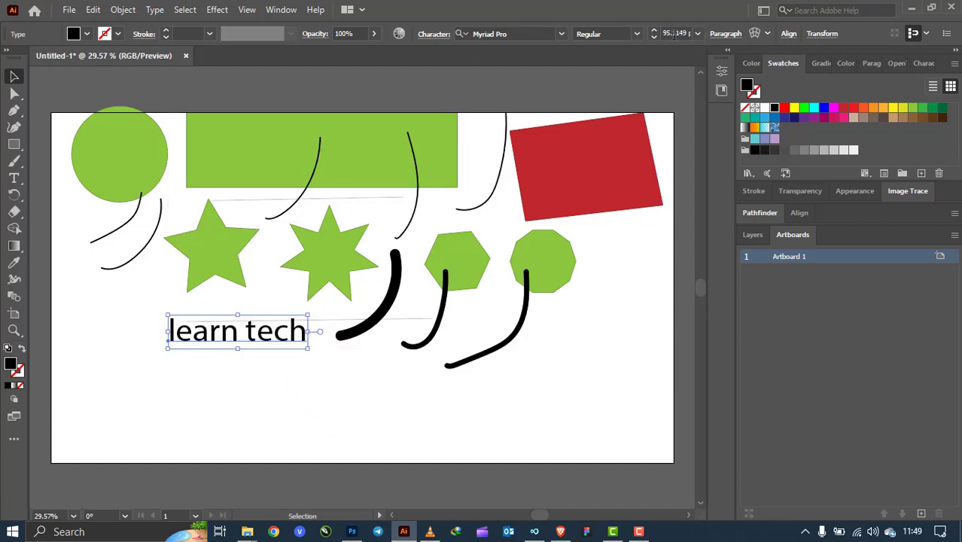
# Review the character and paragraph properties of "learn tech" and move the text up and left beneath the five-pointed star
pyautogui.click(721, 73)
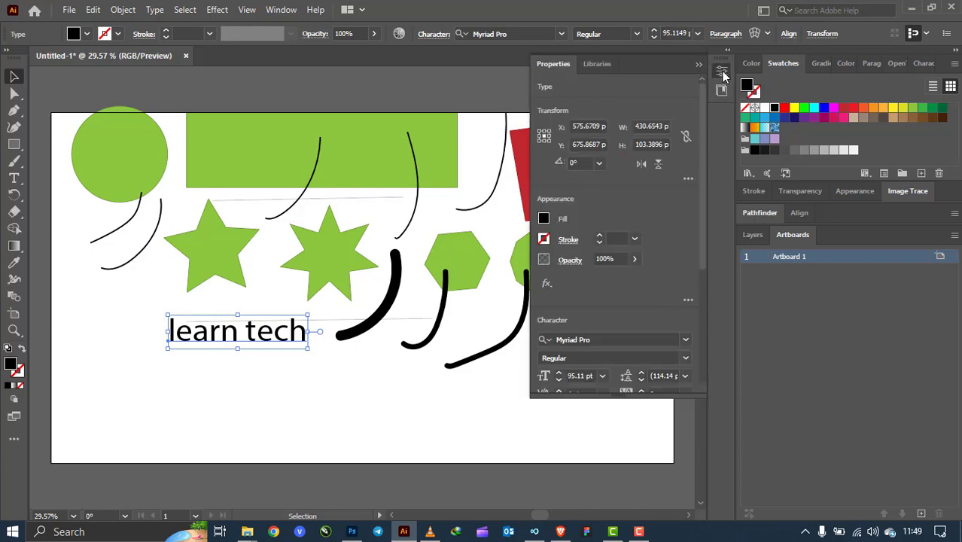
pyautogui.scroll(-3, 634, 256)
pyautogui.scroll(-3, 682, 248)
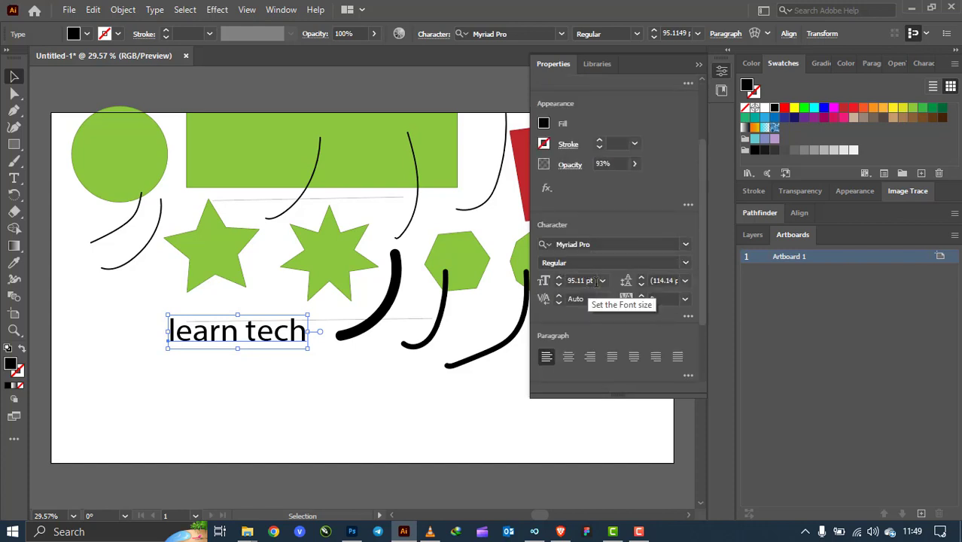
pyautogui.click(696, 65)
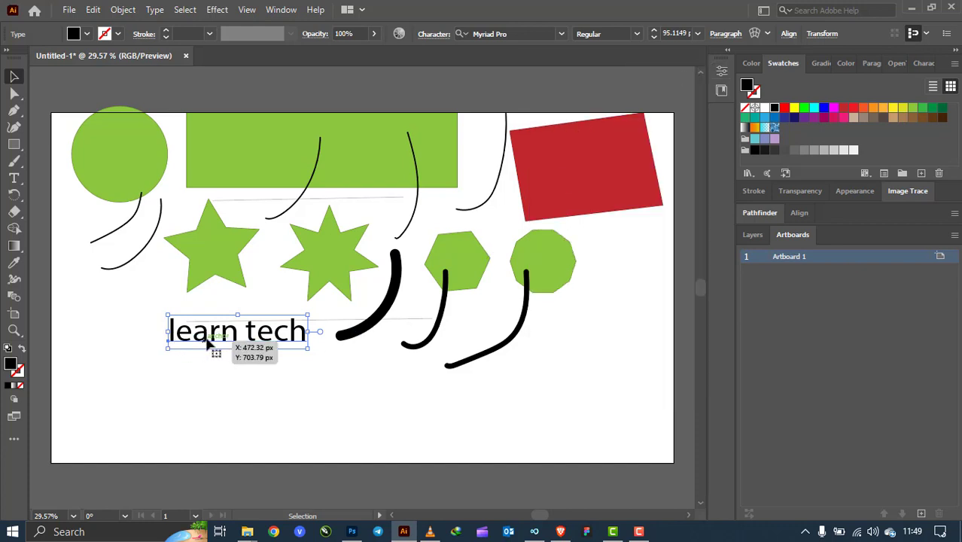
pyautogui.moveTo(210, 342); pyautogui.dragTo(159, 320)
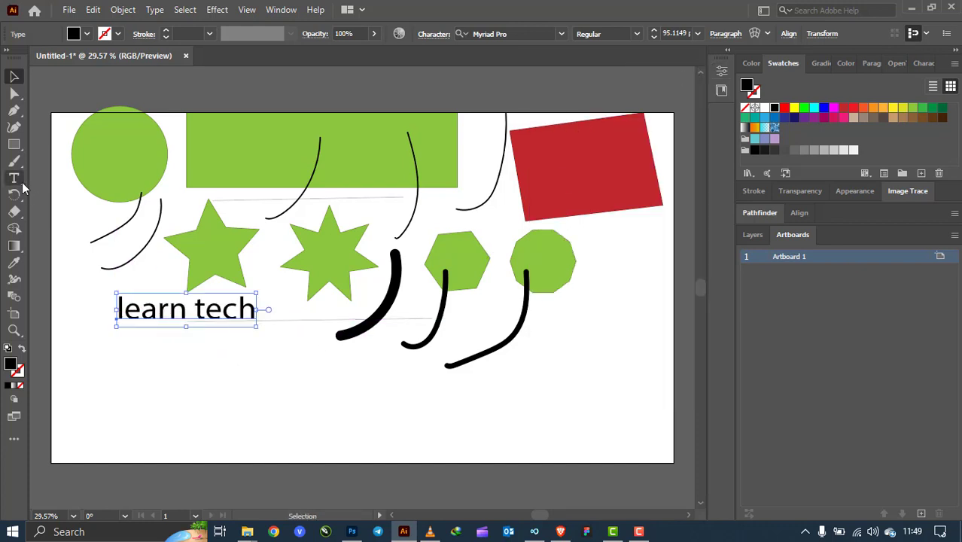
# Run 12 pt placeholder text around the green circle's outline with the Type on a Path tool and inspect it up close
pyautogui.click(23, 185)
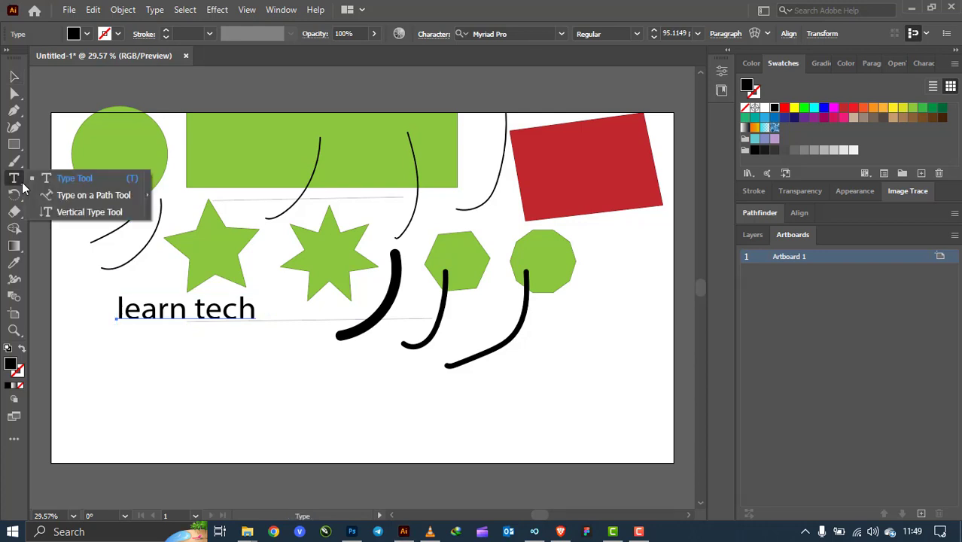
pyautogui.click(93, 197)
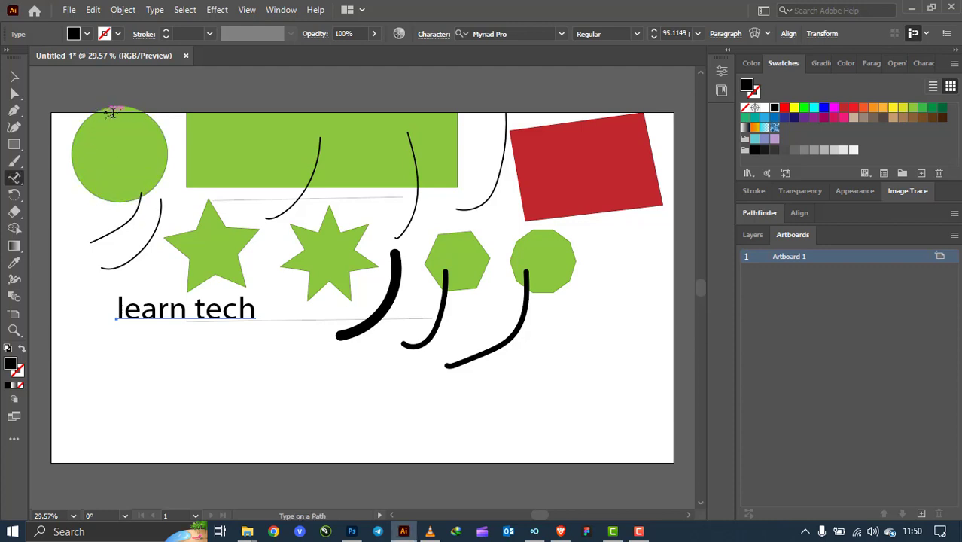
pyautogui.click(73, 142)
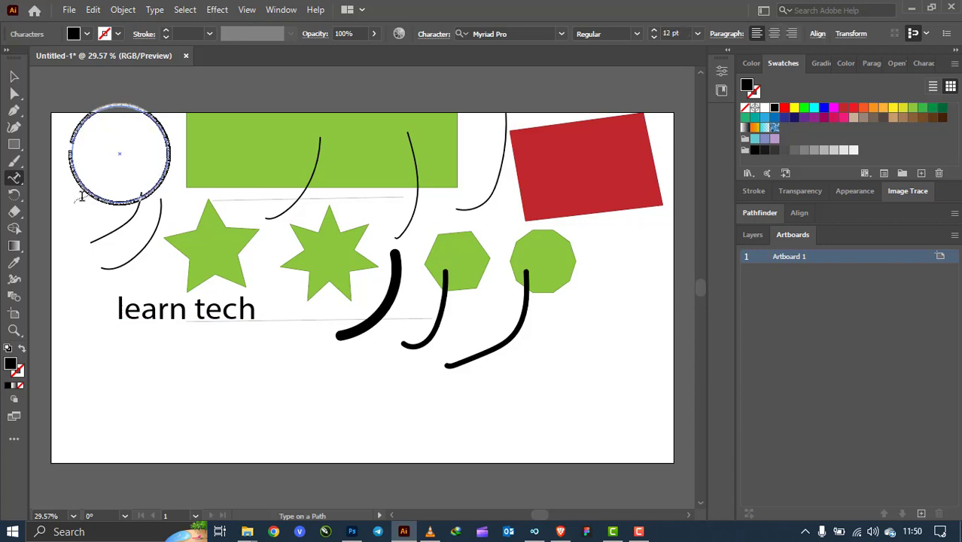
pyautogui.scroll(8, 92, 200)
pyautogui.scroll(-4, 169, 200)
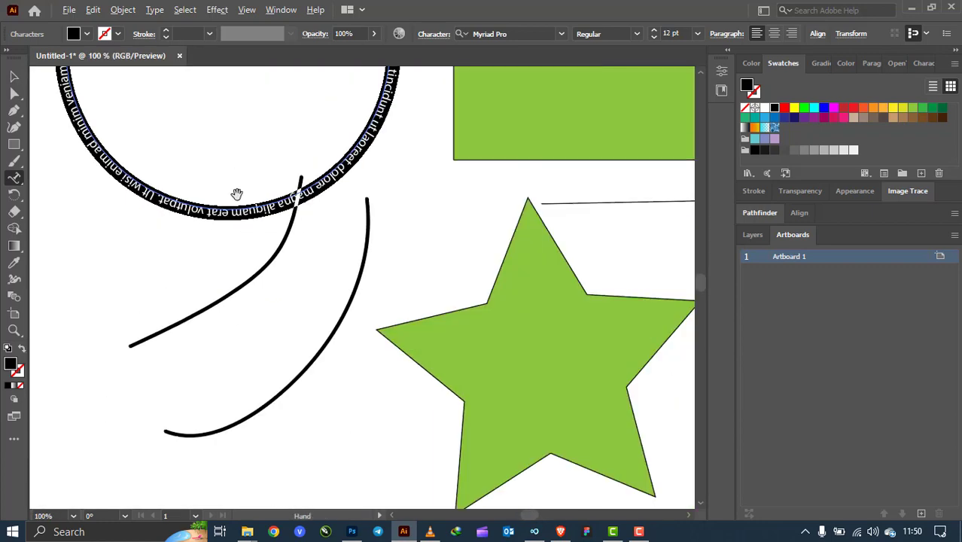
pyautogui.scroll(3, 274, 203)
pyautogui.scroll(-6, 273, 204)
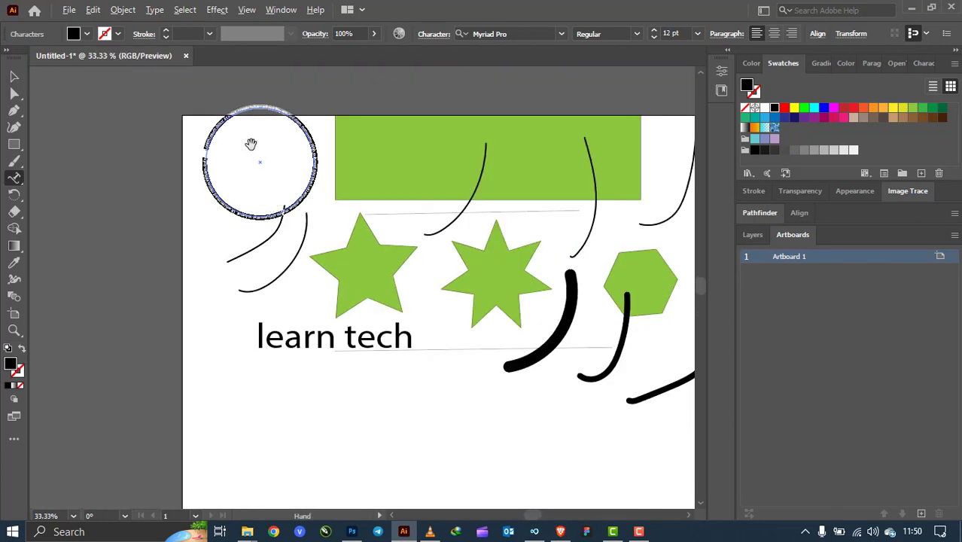
pyautogui.scroll(4, 230, 130)
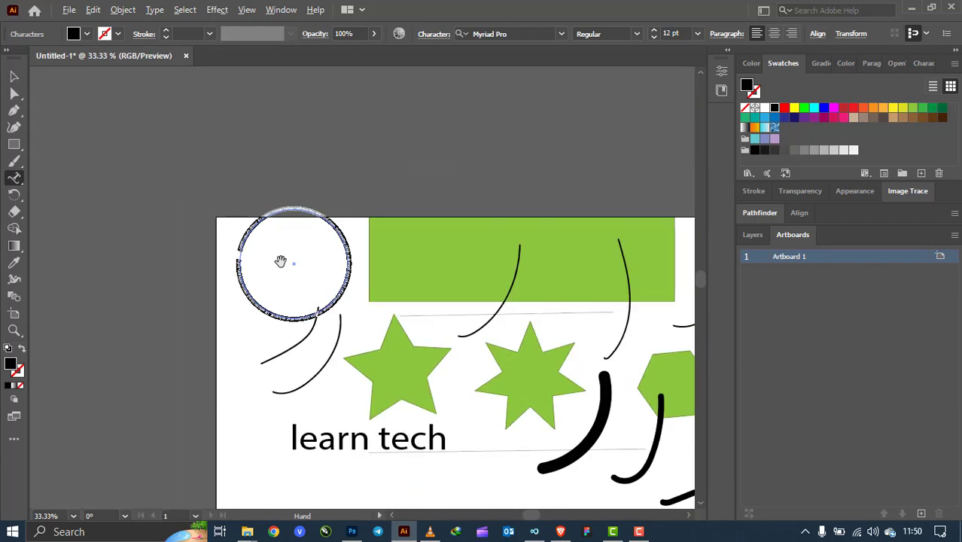
pyautogui.scroll(-4, 274, 272)
# Add vertical placeholder text "Lorem ipsum" below the circle and scale it up to about 42 pt
pyautogui.moveTo(14, 178); pyautogui.dragTo(93, 216)
pyautogui.click(240, 333)
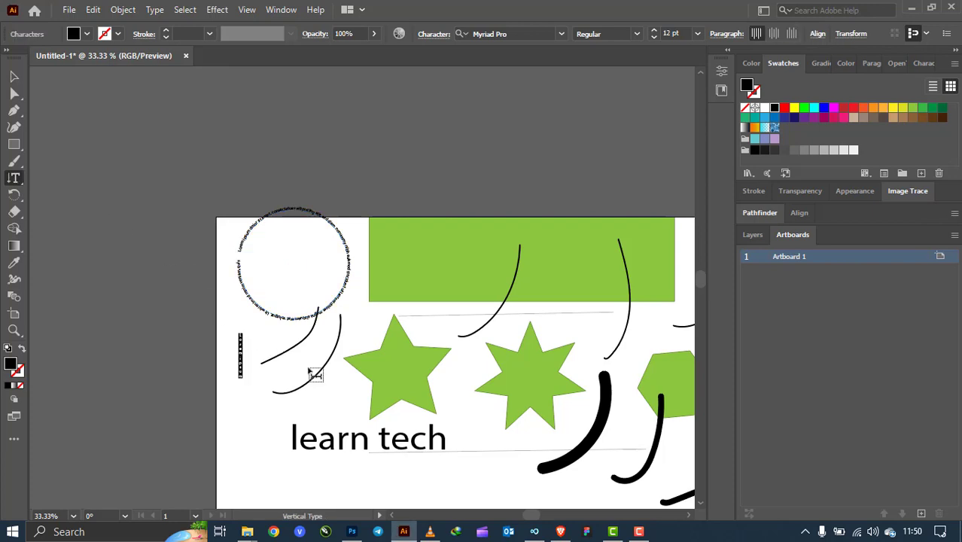
pyautogui.click(13, 78)
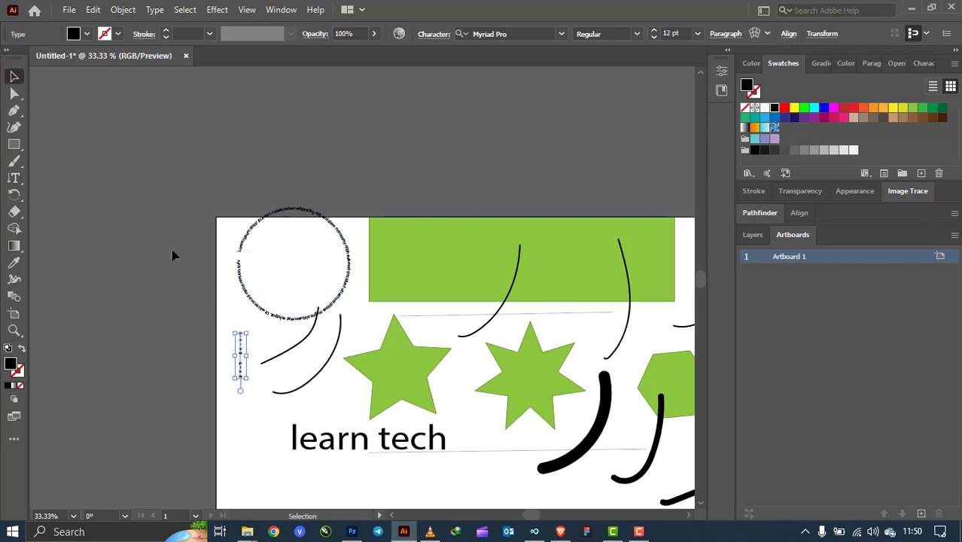
pyautogui.moveTo(243, 379); pyautogui.dragTo(365, 487)
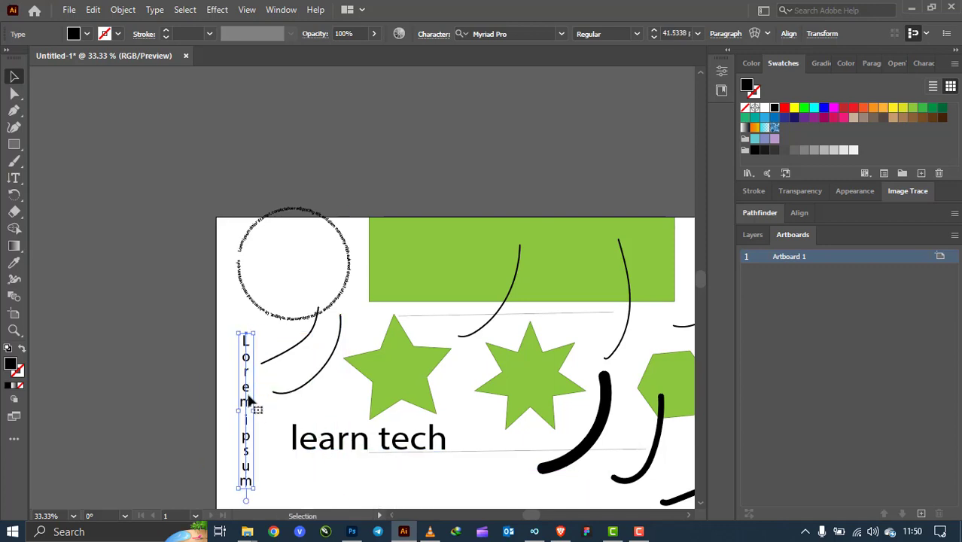
# Move the vertical "Lorem ipsum" text slightly up and left, closer to the circle, and deselect it
pyautogui.scroll(3, 241, 411)
pyautogui.scroll(-1, 264, 329)
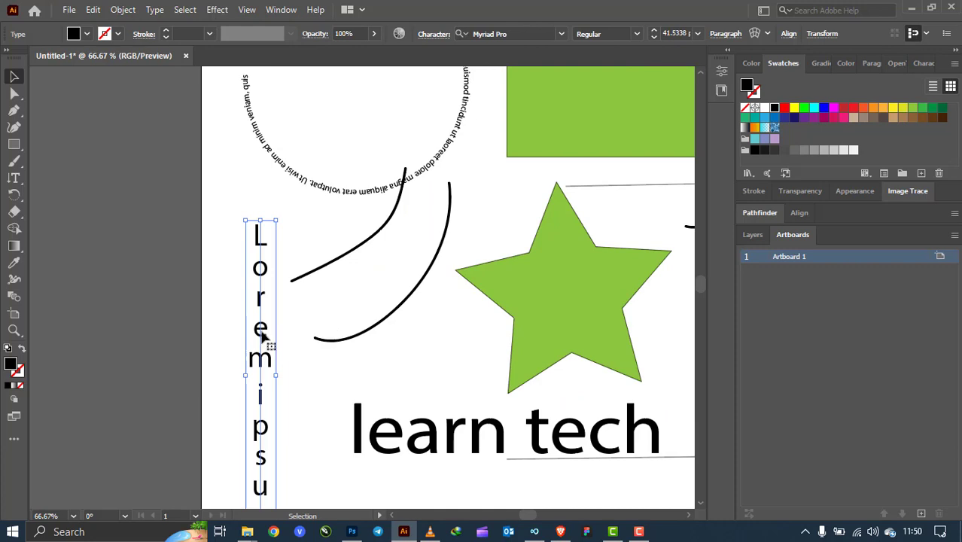
pyautogui.moveTo(261, 332); pyautogui.dragTo(254, 286)
pyautogui.click(308, 302)
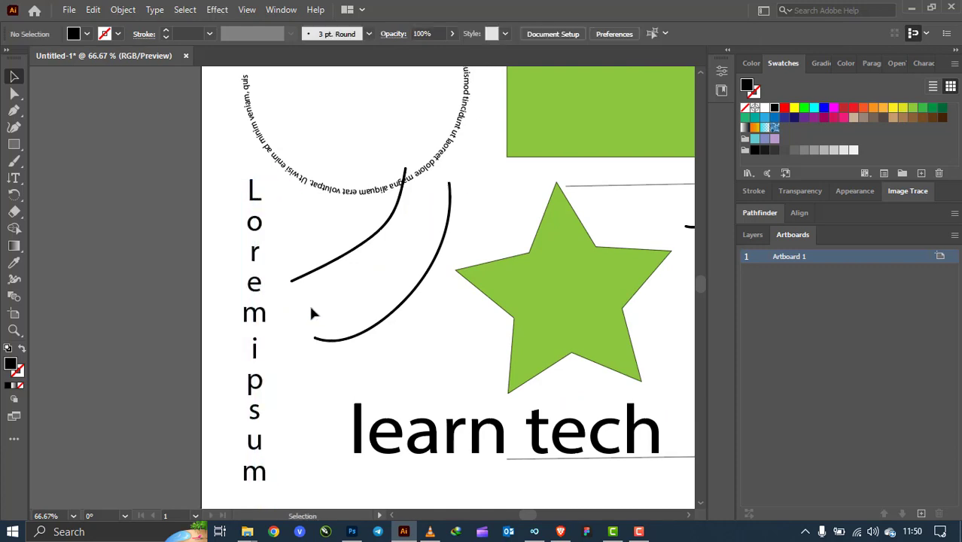
# Zoom out and back in to examine the shapes, strokes and text across the artboard
pyautogui.scroll(-3, 305, 304)
pyautogui.scroll(2, 264, 297)
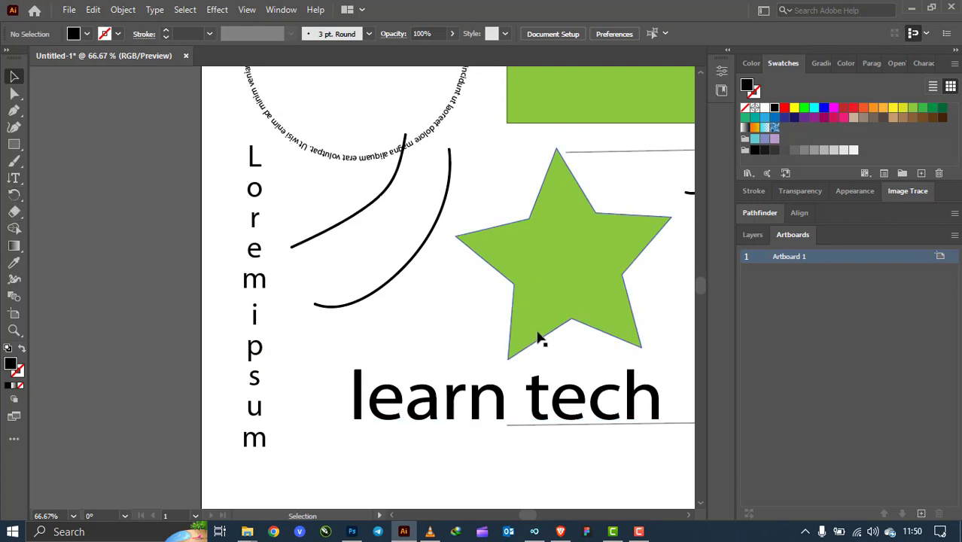
pyautogui.scroll(-4, 529, 338)
pyautogui.scroll(-1, 529, 339)
pyautogui.scroll(2, 551, 354)
pyautogui.scroll(-2, 459, 360)
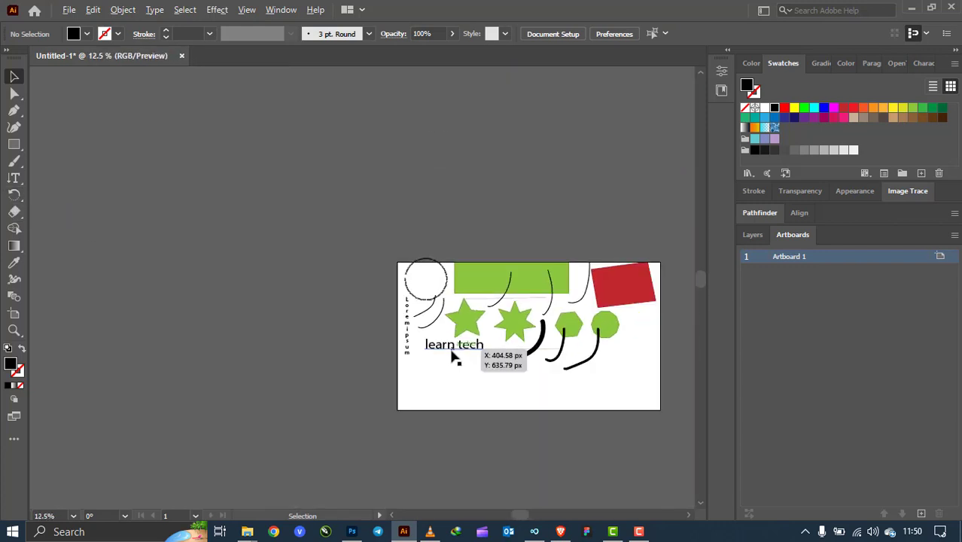
pyautogui.scroll(1, 641, 396)
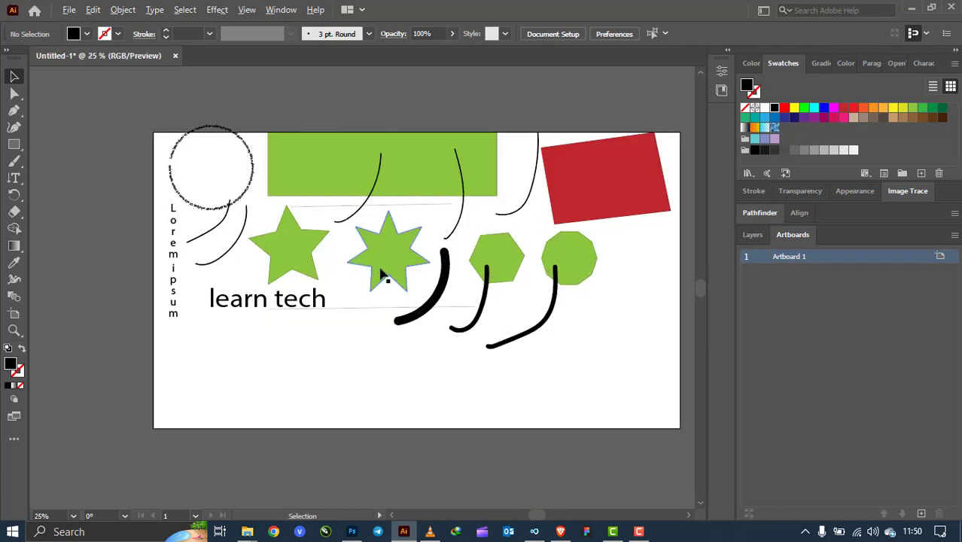
pyautogui.scroll(1, 382, 275)
pyautogui.scroll(-1, 382, 275)
pyautogui.scroll(1, 382, 275)
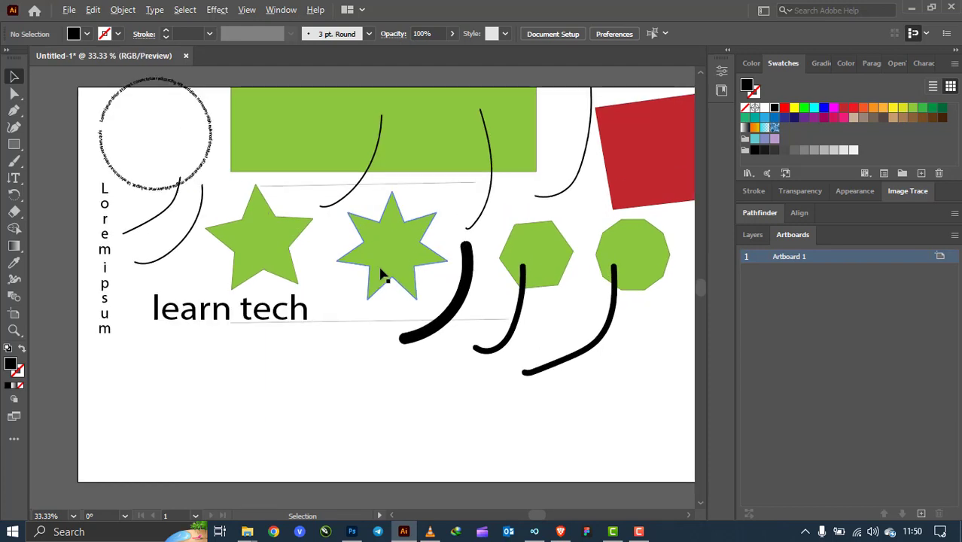
pyautogui.scroll(-1, 382, 274)
pyautogui.scroll(1, 412, 269)
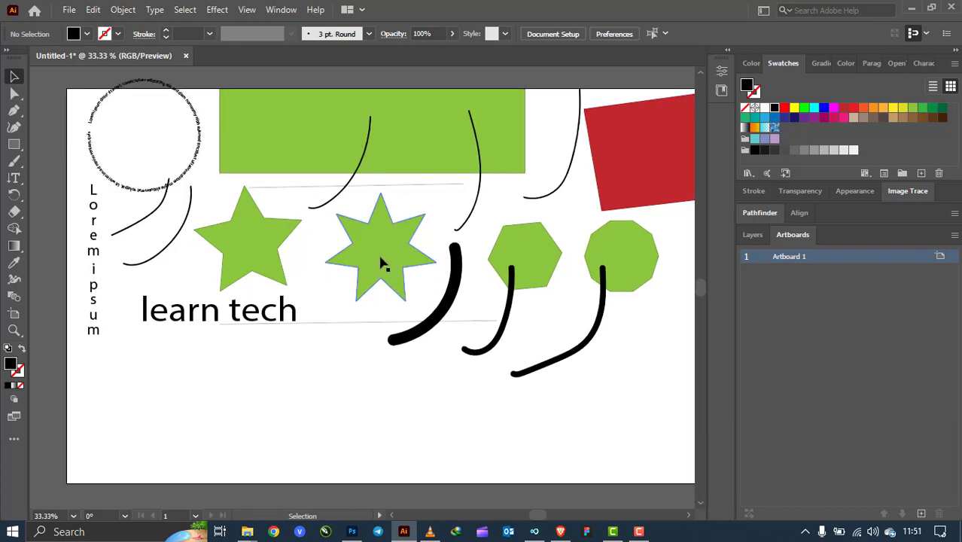
# Rotate the 7-point star counterclockwise in place and deselect it
pyautogui.click(379, 263)
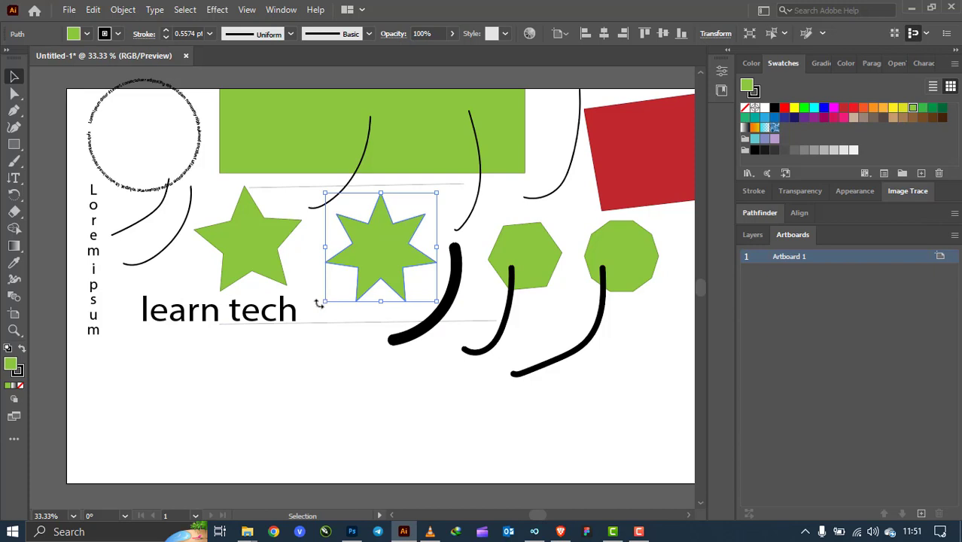
pyautogui.moveTo(319, 303); pyautogui.dragTo(360, 325)
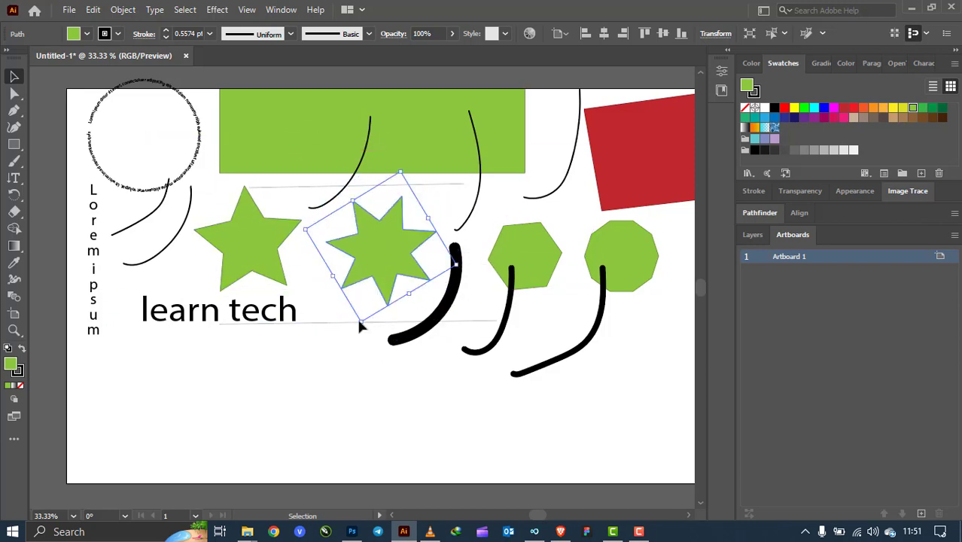
pyautogui.click(358, 331)
# Rotate the green rectangle counterclockwise, return it to its horizontal orientation and deselect it
pyautogui.click(527, 178)
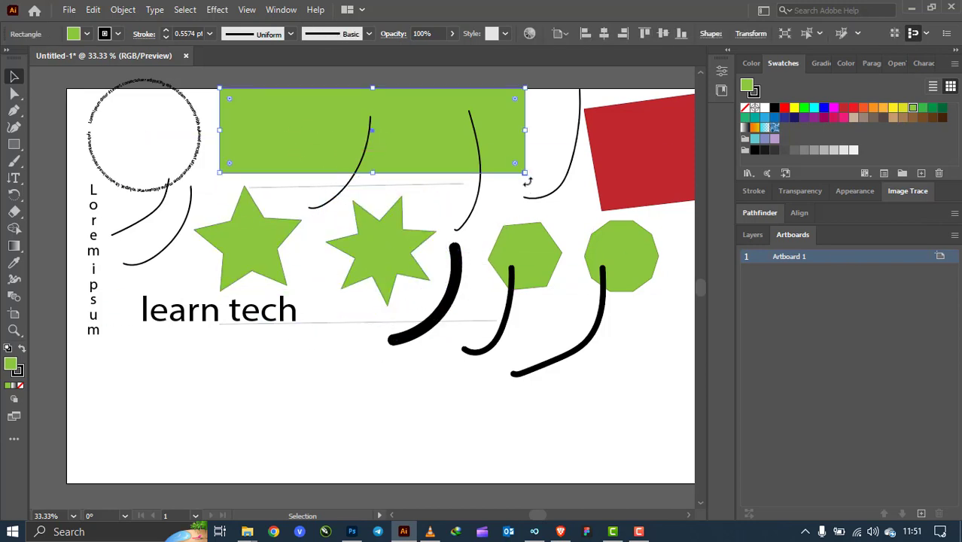
pyautogui.moveTo(527, 181); pyautogui.dragTo(456, 249)
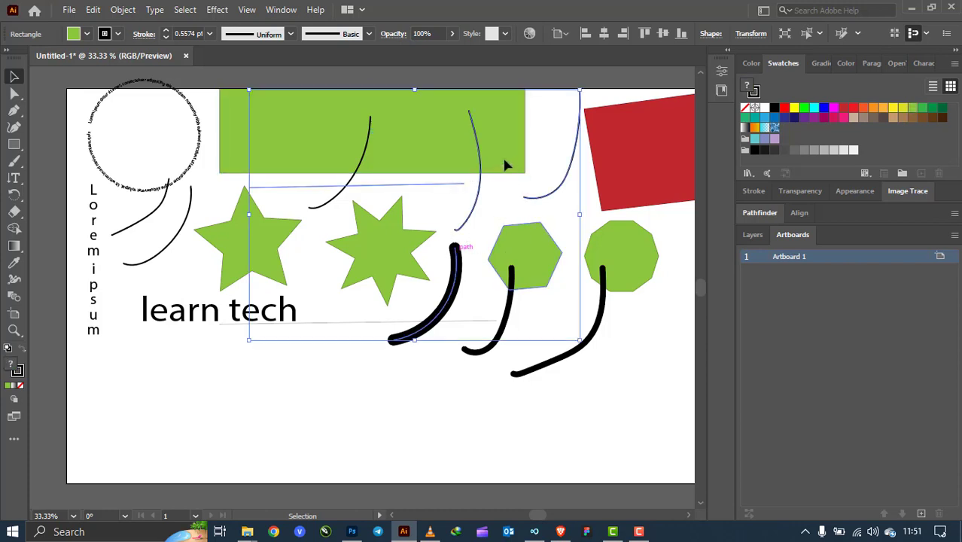
pyautogui.click(506, 165)
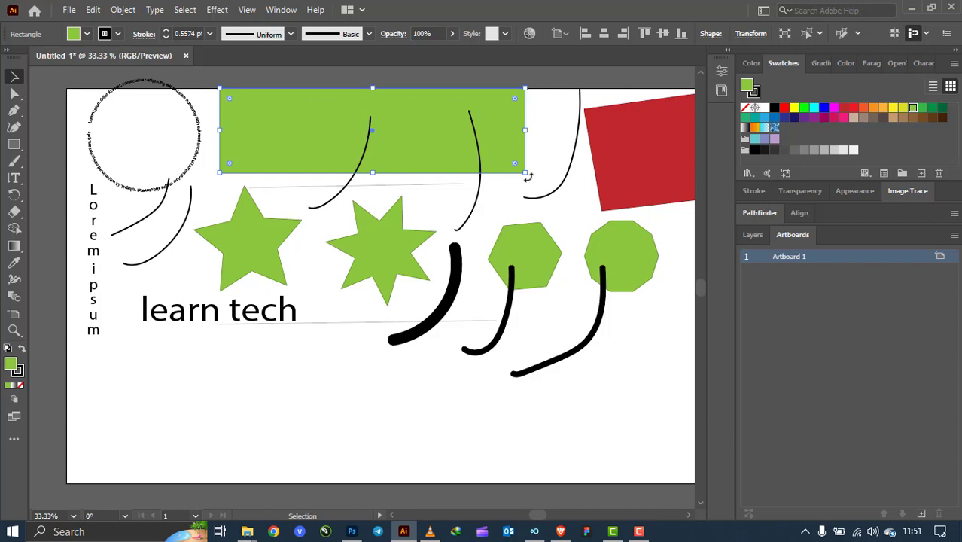
pyautogui.moveTo(528, 177); pyautogui.dragTo(542, 96)
pyautogui.click(536, 146)
pyautogui.click(404, 129)
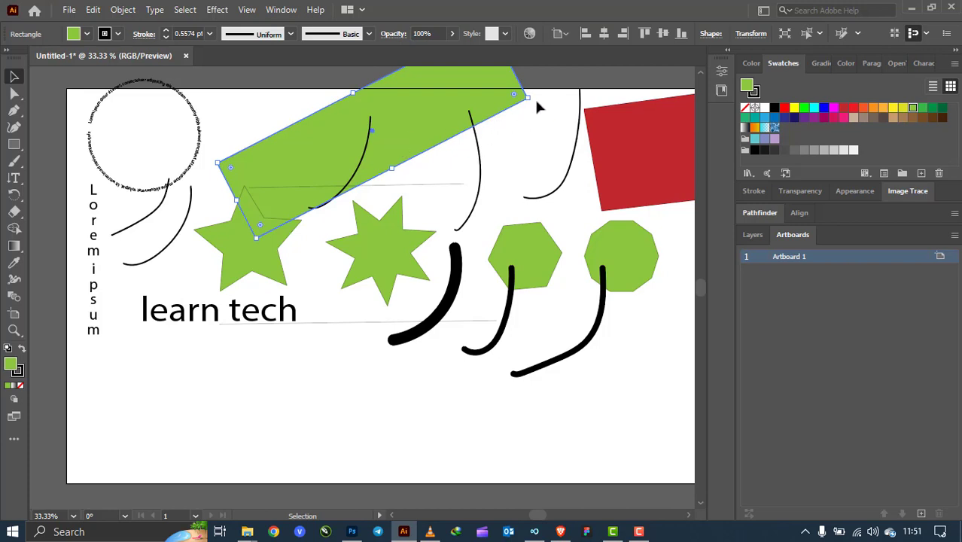
pyautogui.moveTo(535, 99); pyautogui.dragTo(535, 173)
pyautogui.click(546, 156)
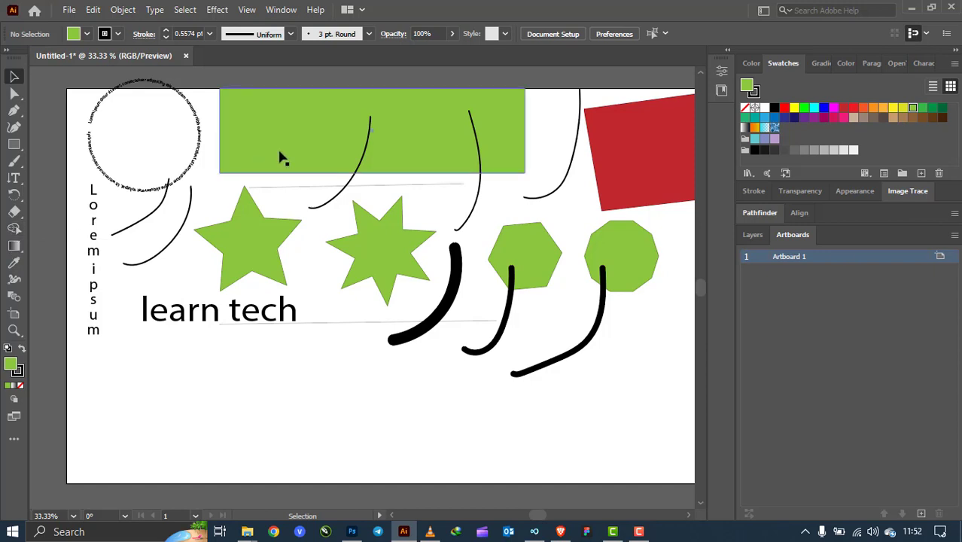
# Move the 7-point star to the empty area below "learn tech" and place the green rectangle over its right part
pyautogui.moveTo(282, 156)
pyautogui.mouseDown()
pyautogui.moveTo(273, 233)
pyautogui.moveTo(274, 167)
pyautogui.mouseUp()
pyautogui.moveTo(392, 254); pyautogui.dragTo(165, 402)
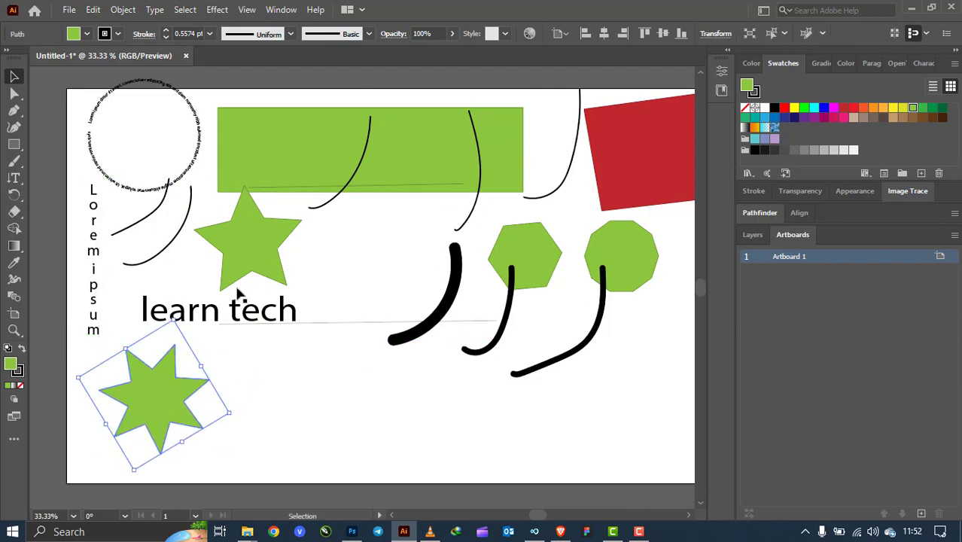
pyautogui.moveTo(294, 123); pyautogui.dragTo(242, 371)
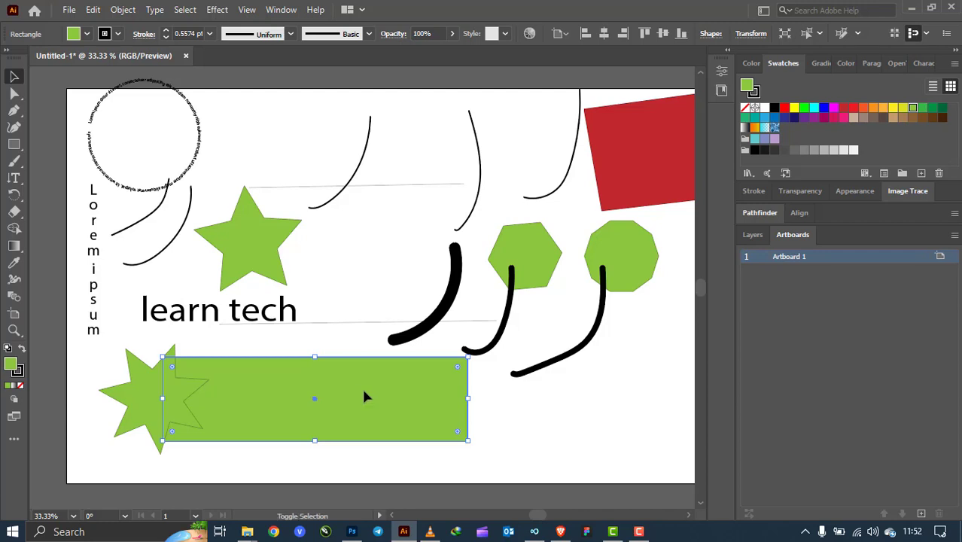
# Select the 7-point star and the overlapping green rectangle together
pyautogui.keyDown('shift'); pyautogui.click(138, 387); pyautogui.keyUp('shift')
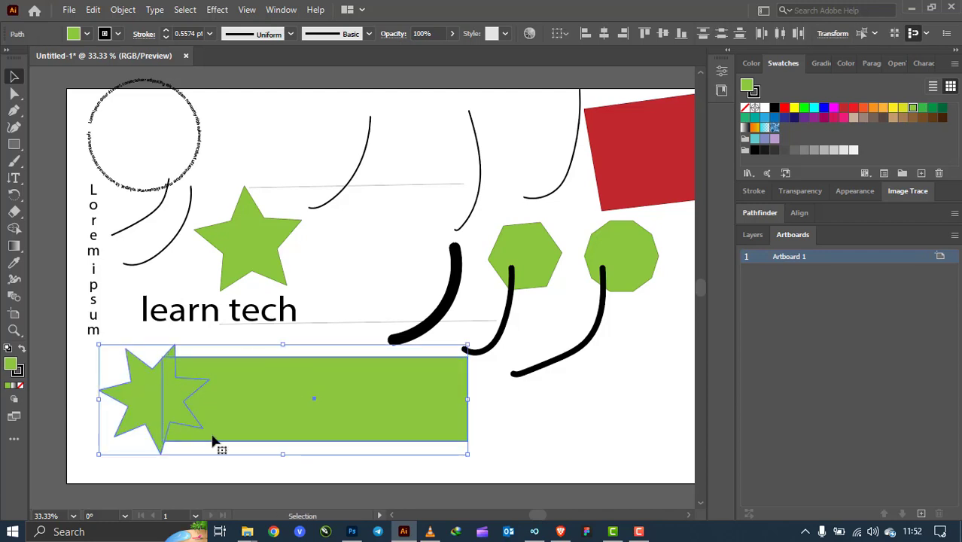
pyautogui.click(265, 462)
pyautogui.click(136, 382)
pyautogui.click(210, 333)
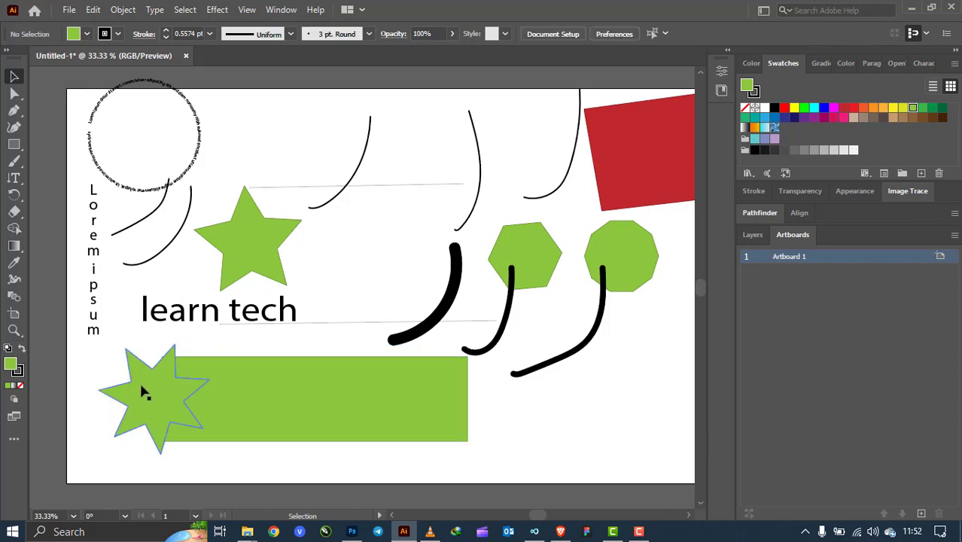
pyautogui.click(157, 390)
pyautogui.keyDown('shift'); pyautogui.click(332, 418); pyautogui.keyUp('shift')
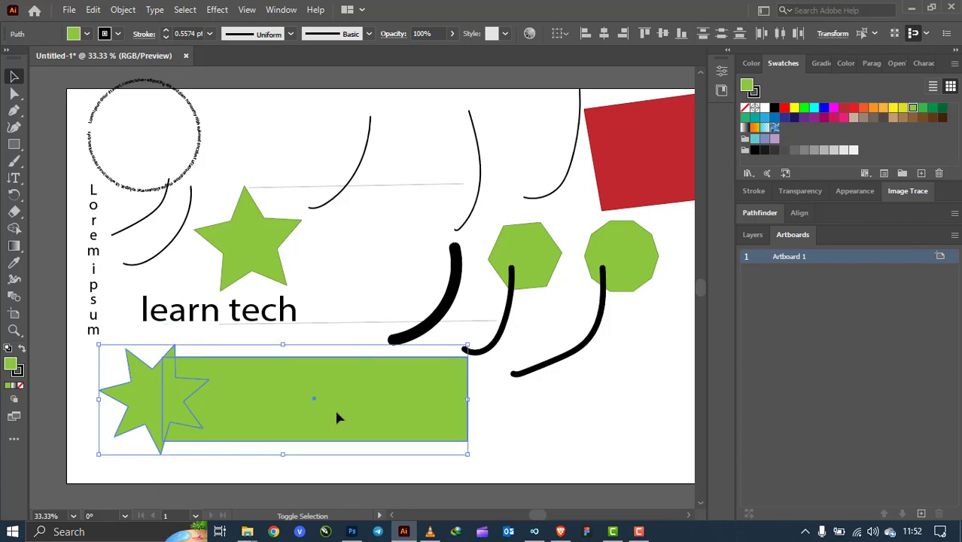
# Merge the selected star and rectangle into a single shape with the Shape Builder tool
pyautogui.click(13, 228)
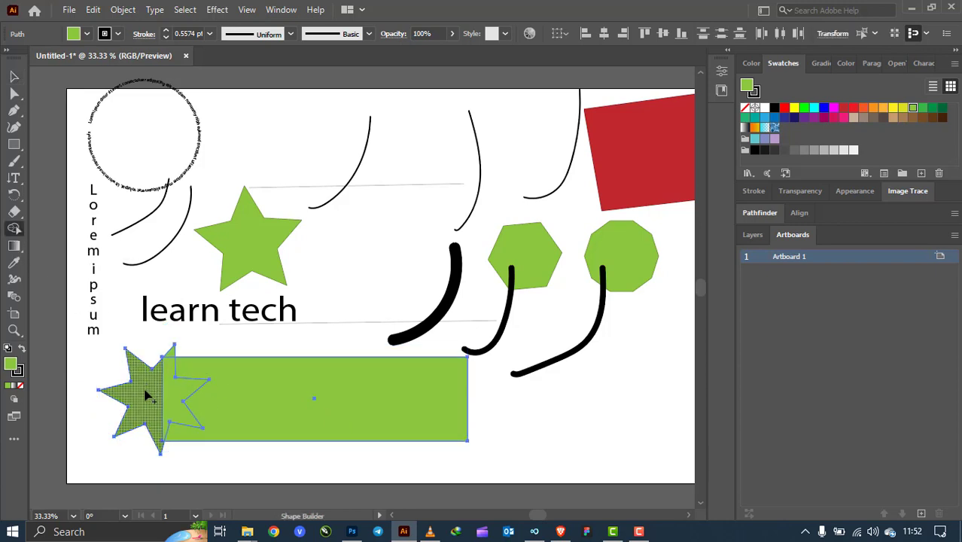
pyautogui.moveTo(146, 390); pyautogui.dragTo(274, 400)
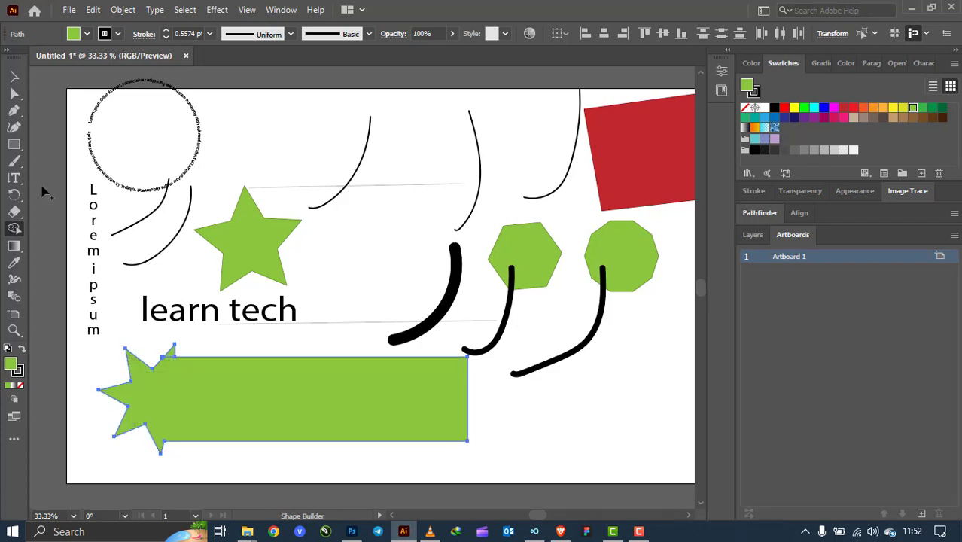
pyautogui.click(14, 76)
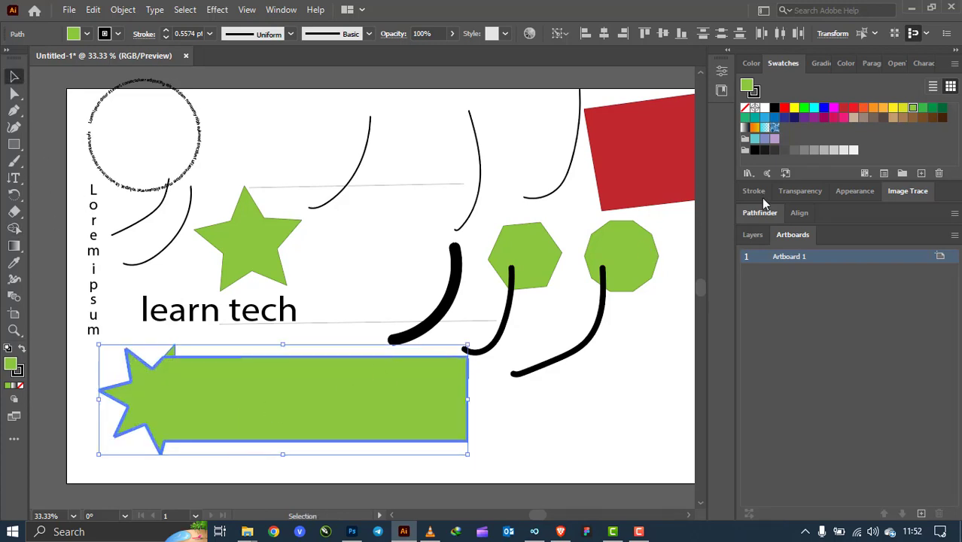
# Fill the merged star-and-rectangle shape with red, and undo both the fill and the merge
pyautogui.click(783, 108)
pyautogui.click(651, 340)
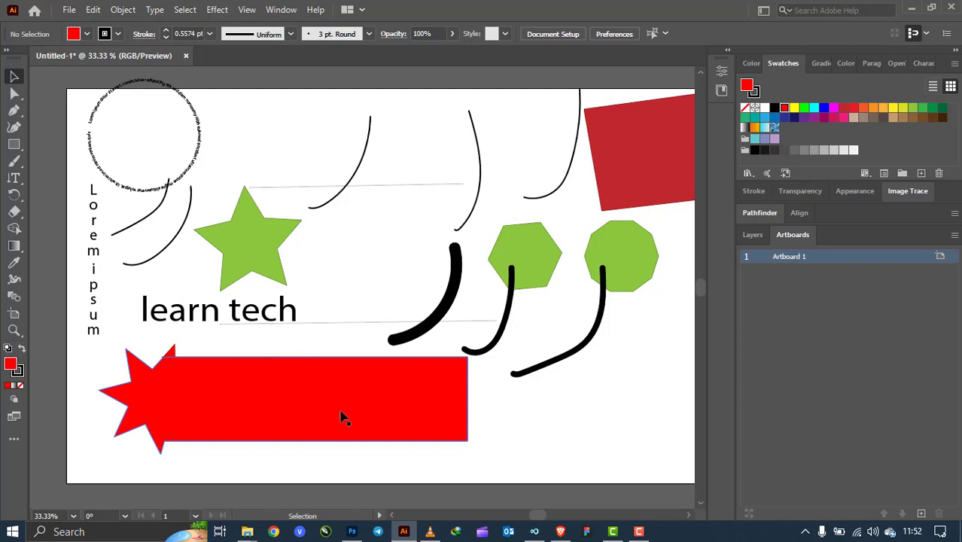
pyautogui.hotkey('ctrl', 'z')
pyautogui.hotkey('ctrl', 'z')
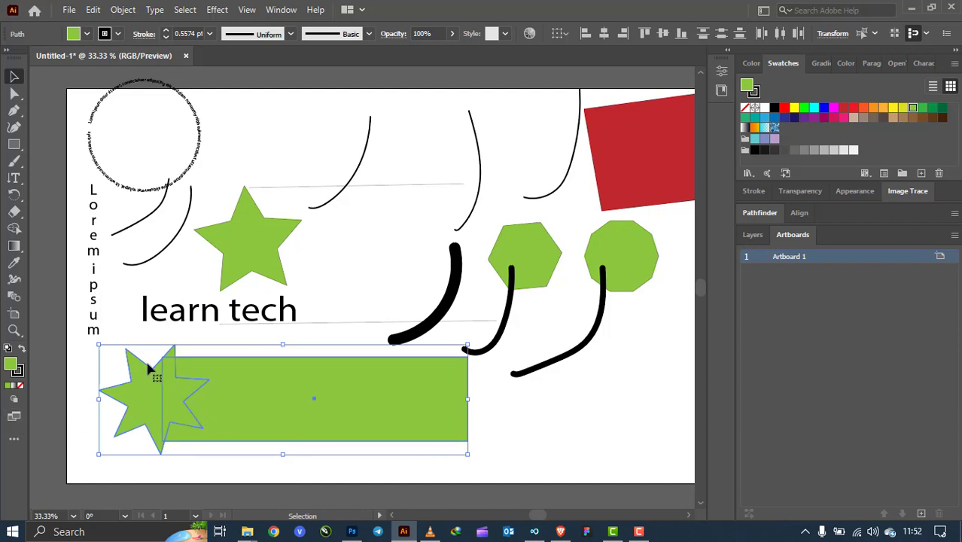
# Cut the star out of the rectangle with the Shape Builder tool, remove the leftover star pieces, and move the notched rectangle slightly up and left
pyautogui.click(16, 230)
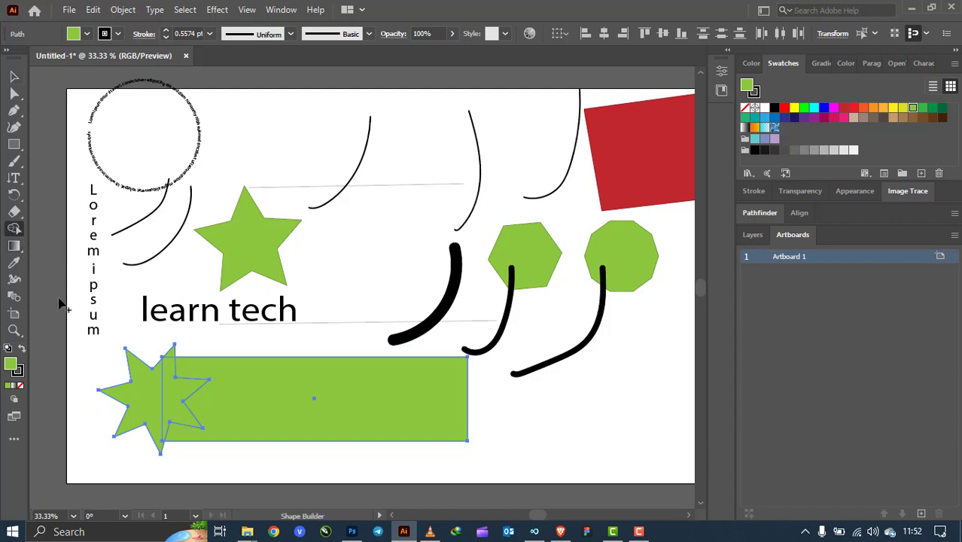
pyautogui.keyDown('alt'); pyautogui.click(180, 397); pyautogui.keyUp('alt')
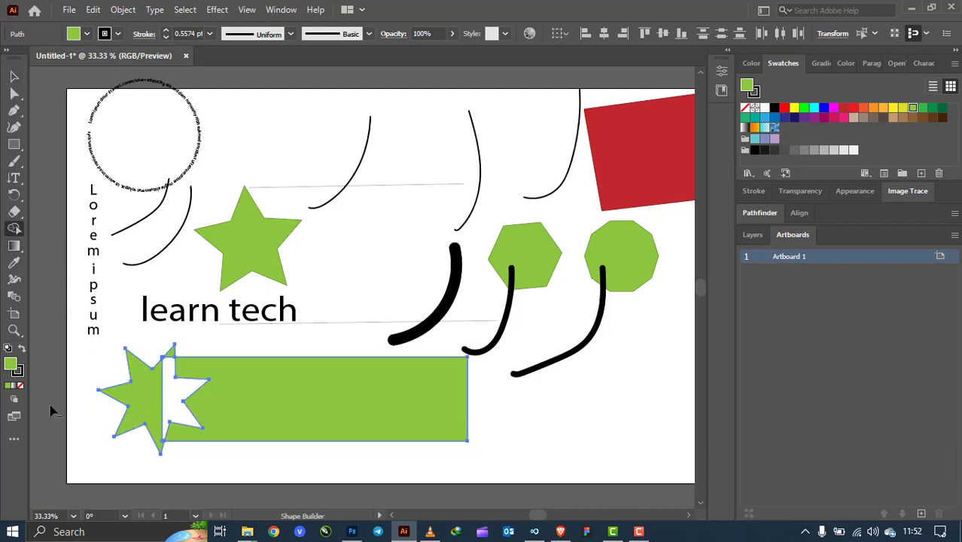
pyautogui.keyDown('alt'); pyautogui.click(148, 395); pyautogui.keyUp('alt')
pyautogui.keyDown('alt'); pyautogui.click(170, 352); pyautogui.keyUp('alt')
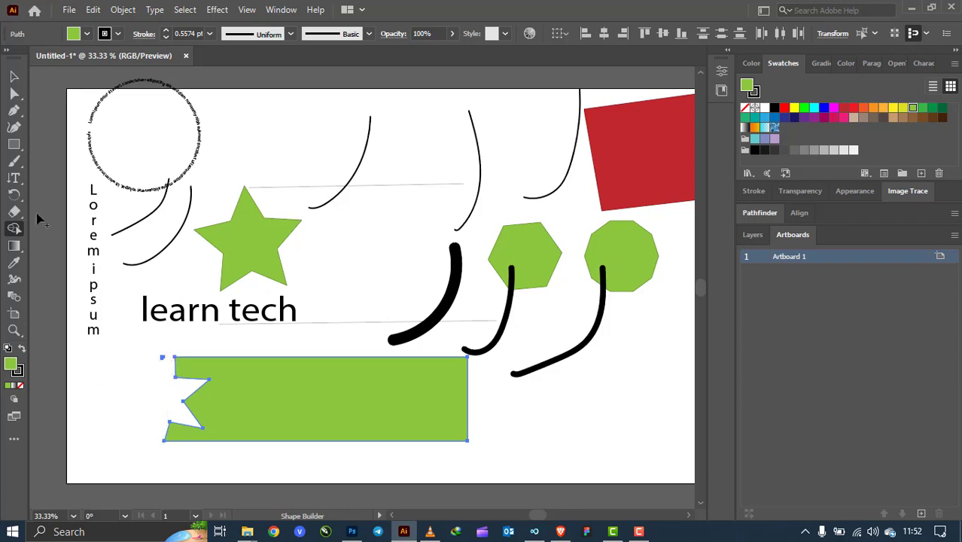
pyautogui.click(14, 76)
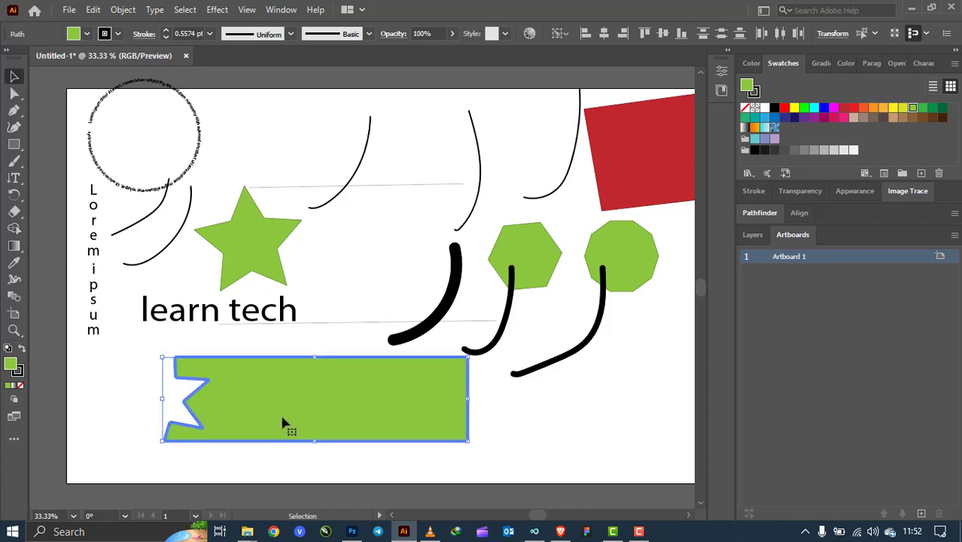
pyautogui.moveTo(284, 423); pyautogui.dragTo(266, 413)
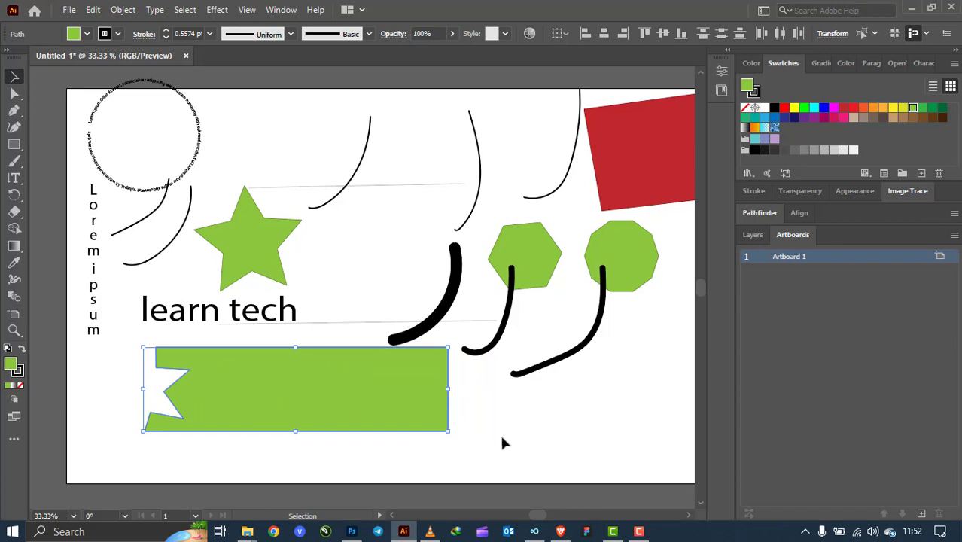
# Apply the white-to-black linear gradient to the notched rectangle and deselect it
pyautogui.click(14, 247)
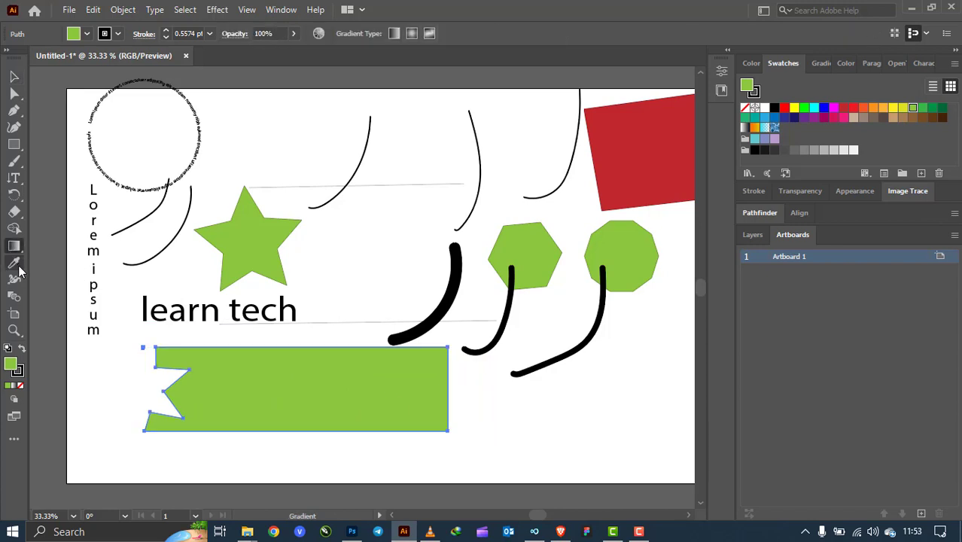
pyautogui.click(311, 387)
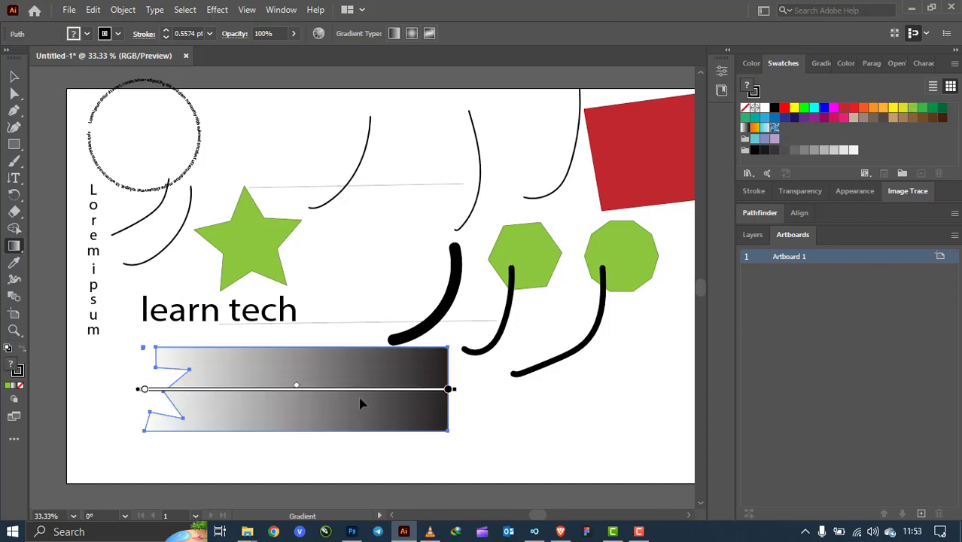
pyautogui.click(13, 76)
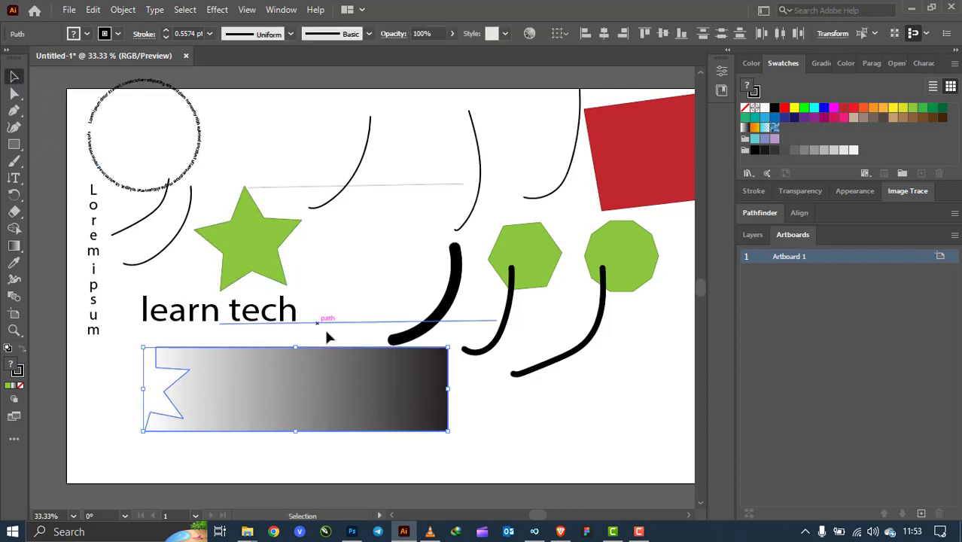
pyautogui.click(342, 284)
# Apply a linear gradient to the five-point star and set its left color stop to red
pyautogui.click(253, 244)
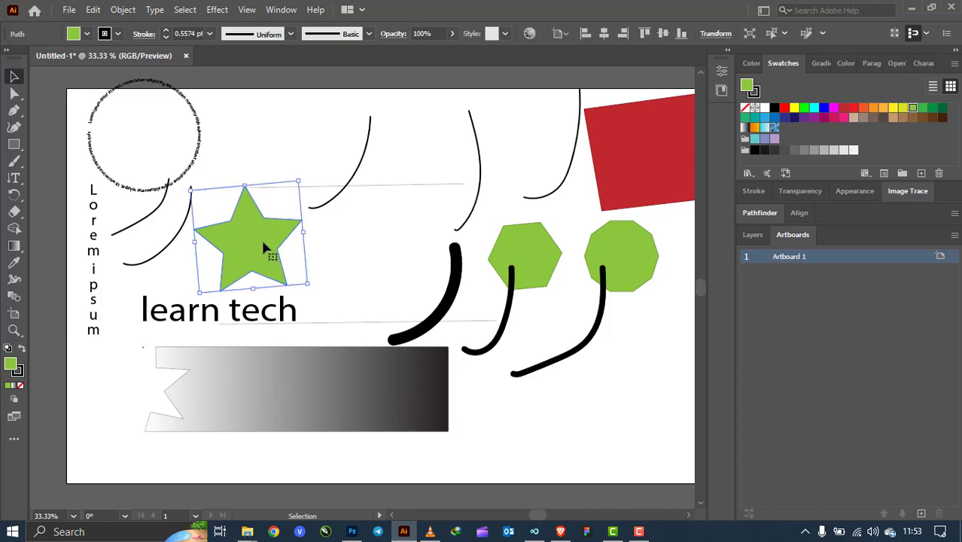
pyautogui.click(15, 246)
pyautogui.click(253, 232)
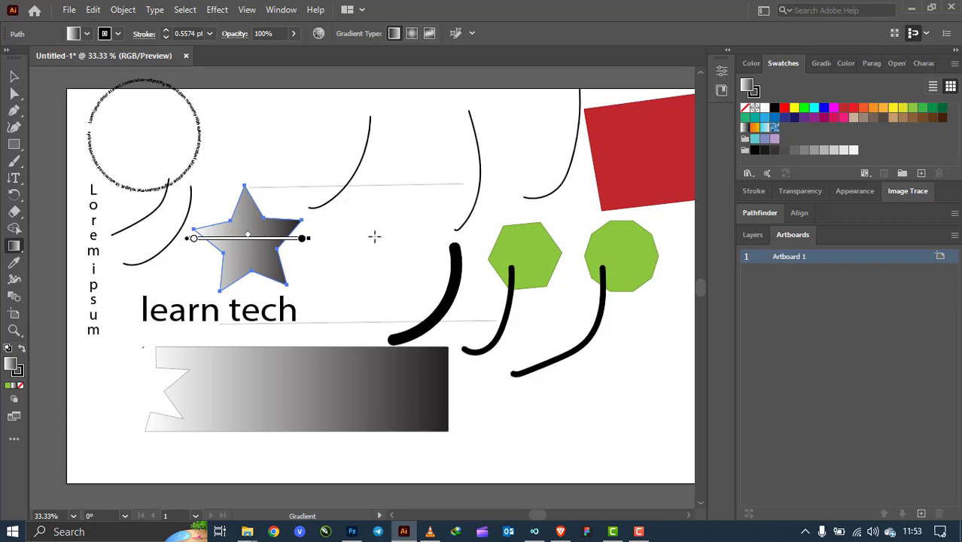
pyautogui.click(193, 239)
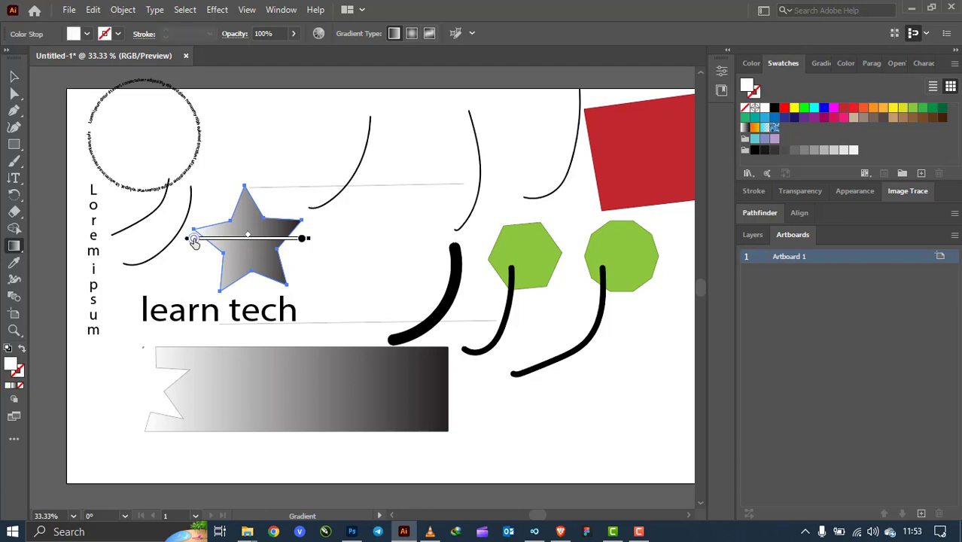
pyautogui.click(86, 33)
pyautogui.click(48, 57)
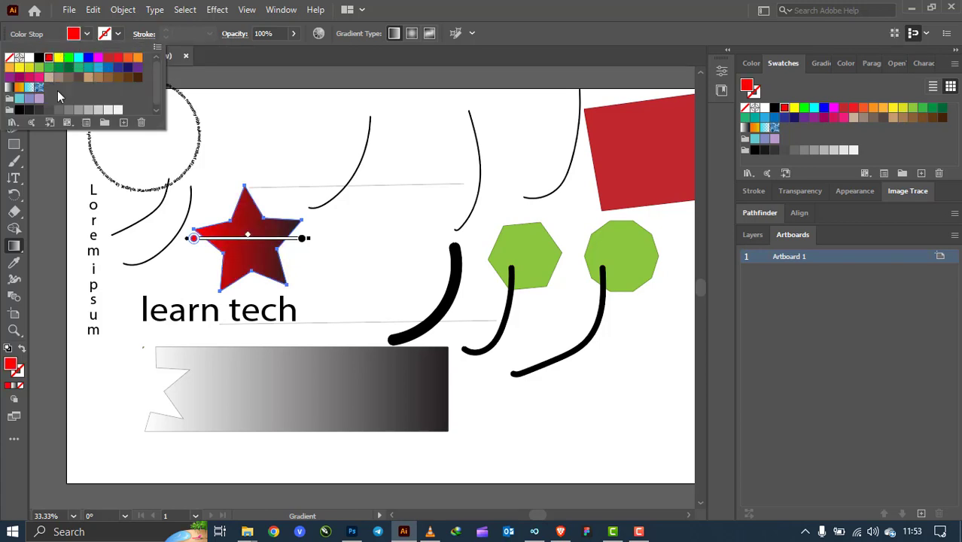
# Try orange on the right color stop of the star's gradient and set it to dark green
pyautogui.click(301, 243)
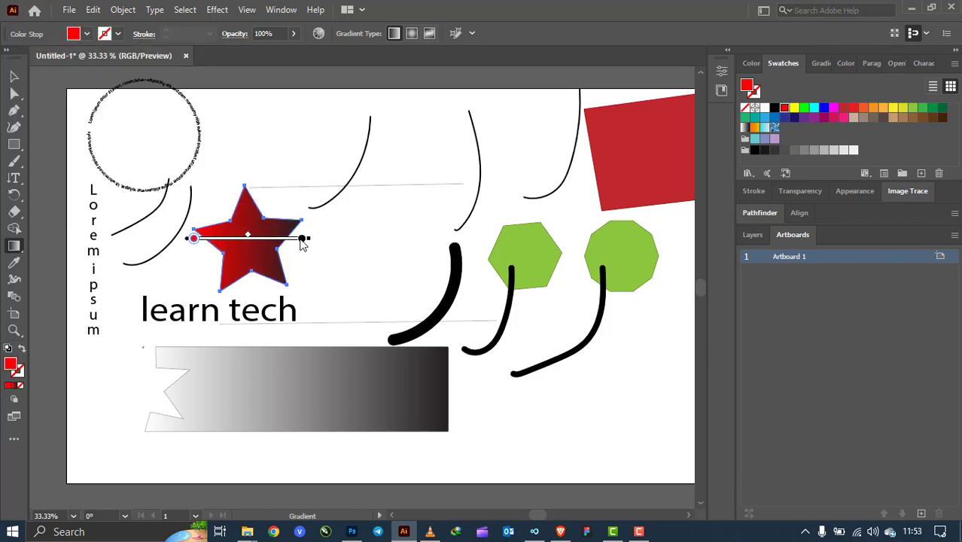
pyautogui.click(301, 241)
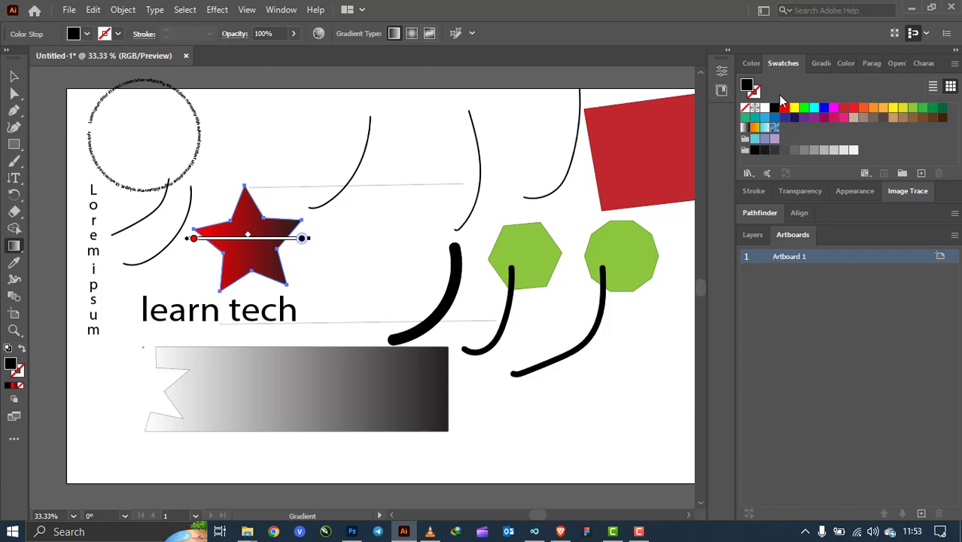
pyautogui.click(87, 33)
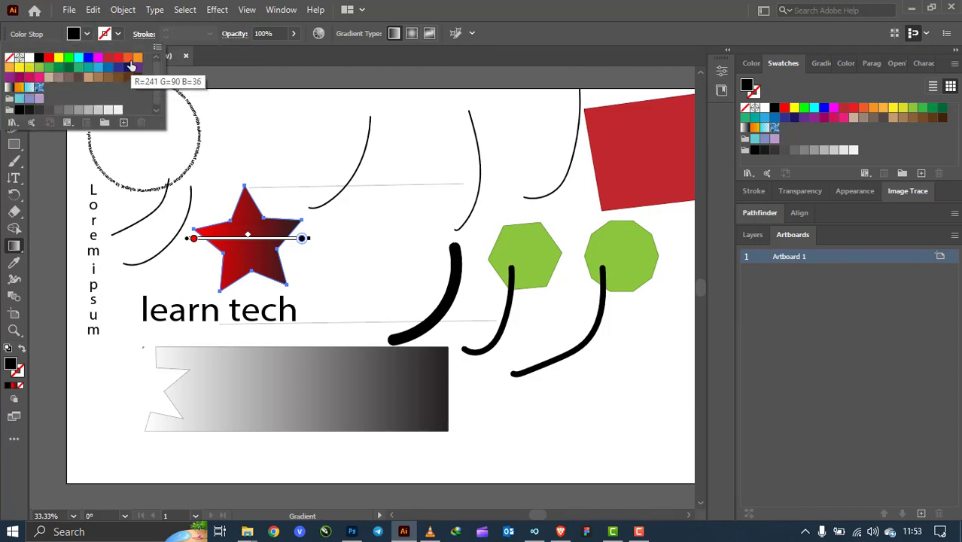
pyautogui.click(128, 58)
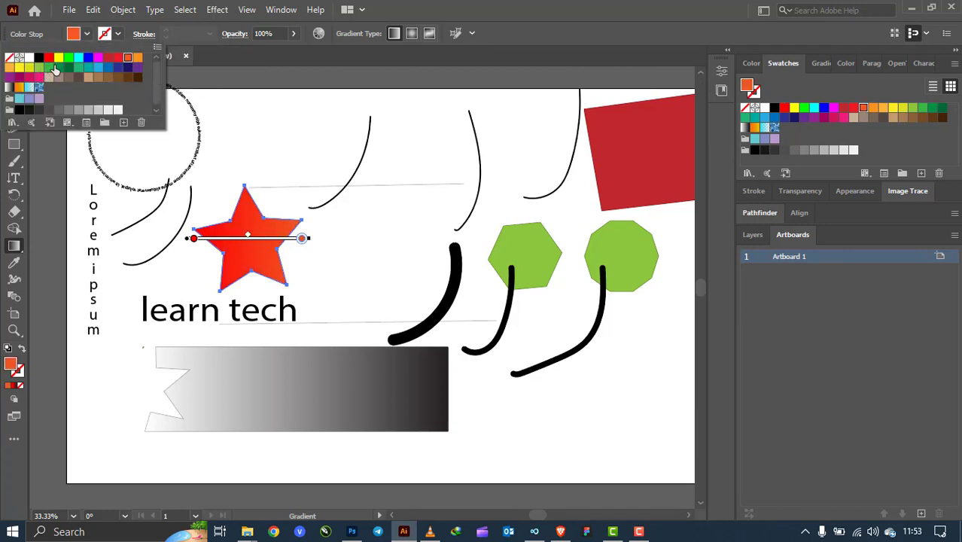
pyautogui.click(58, 67)
pyautogui.click(302, 211)
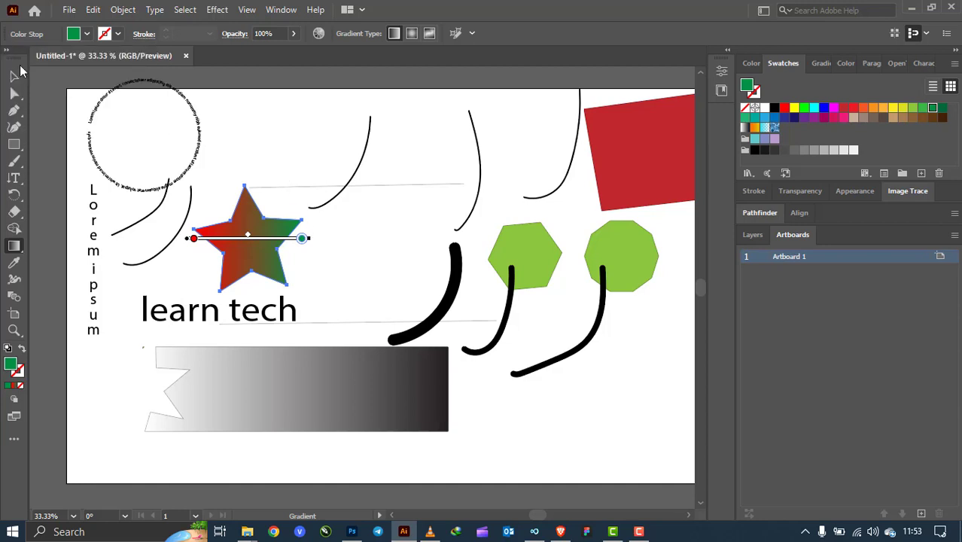
# Move the red-to-green star up and slightly right, into the open space beside the circular text
pyautogui.click(13, 76)
pyautogui.click(269, 133)
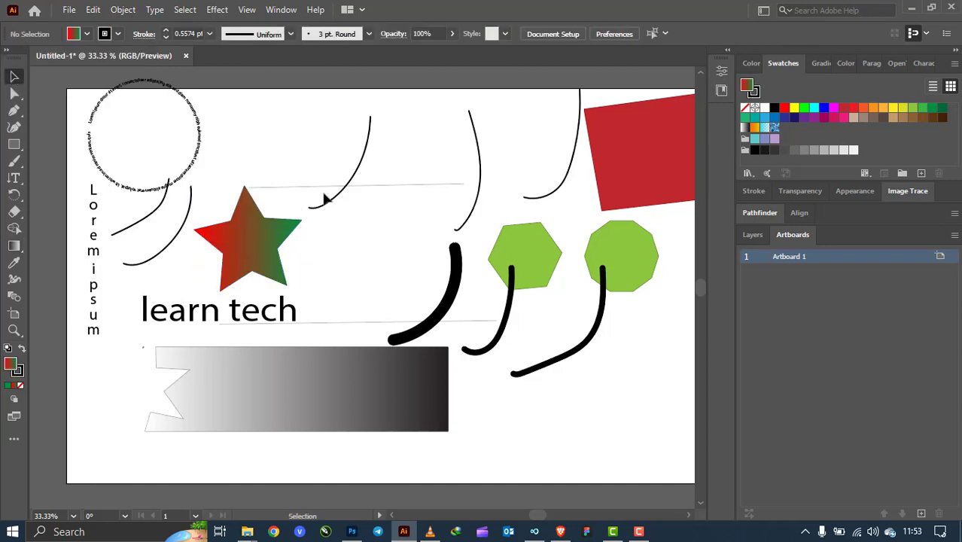
pyautogui.moveTo(248, 237); pyautogui.dragTo(269, 167)
# Recolor the notched rectangle's gradient to run from magenta on the left to blue on the right, and move the shape left
pyautogui.click(179, 399)
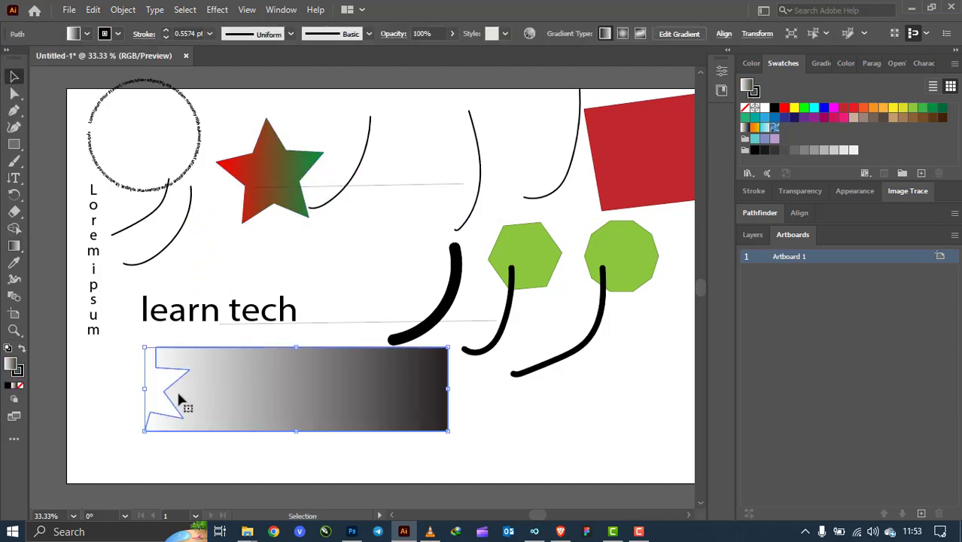
pyautogui.click(13, 246)
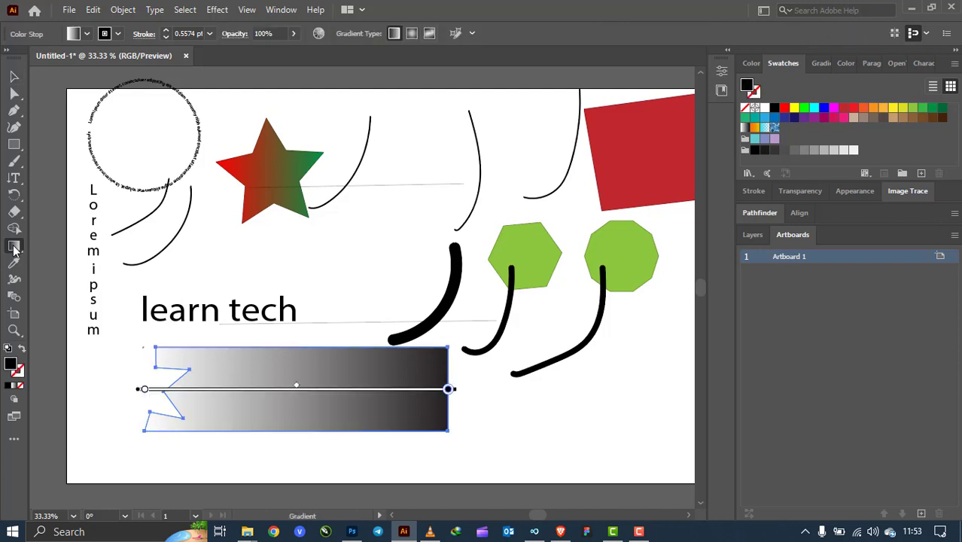
pyautogui.click(144, 389)
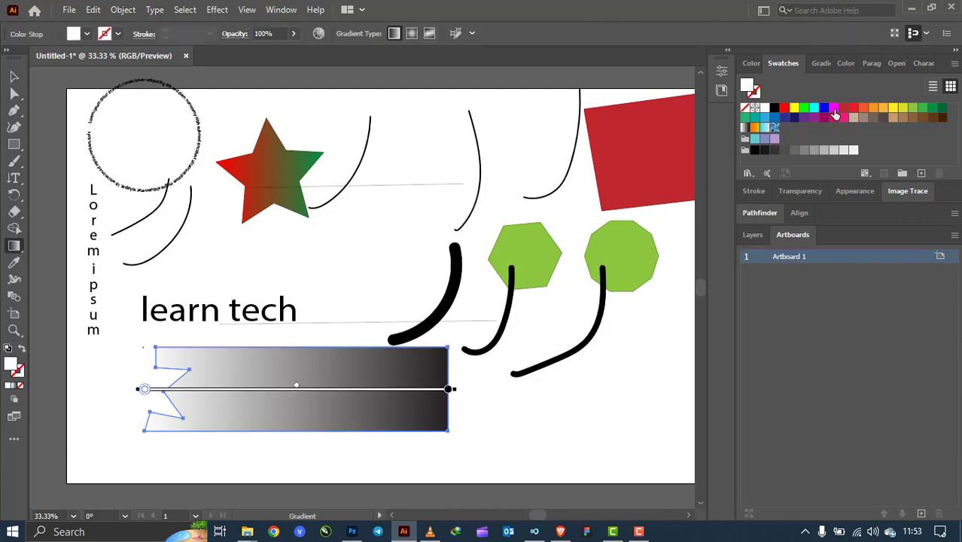
pyautogui.click(834, 109)
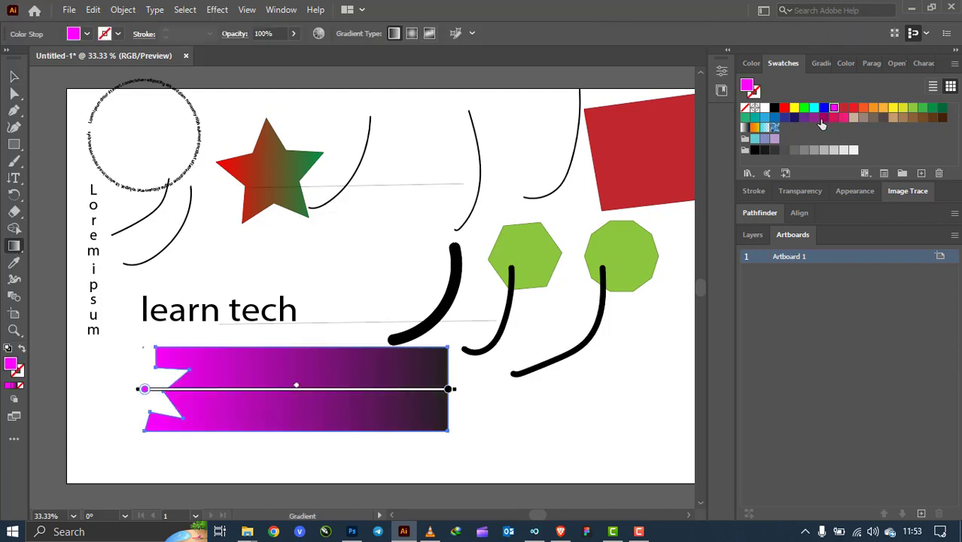
pyautogui.click(448, 390)
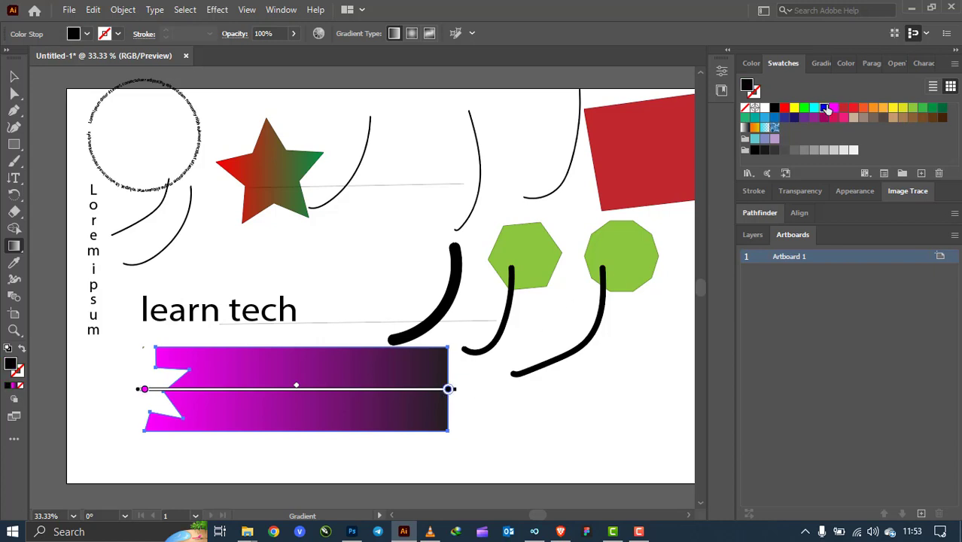
pyautogui.click(824, 107)
pyautogui.click(15, 78)
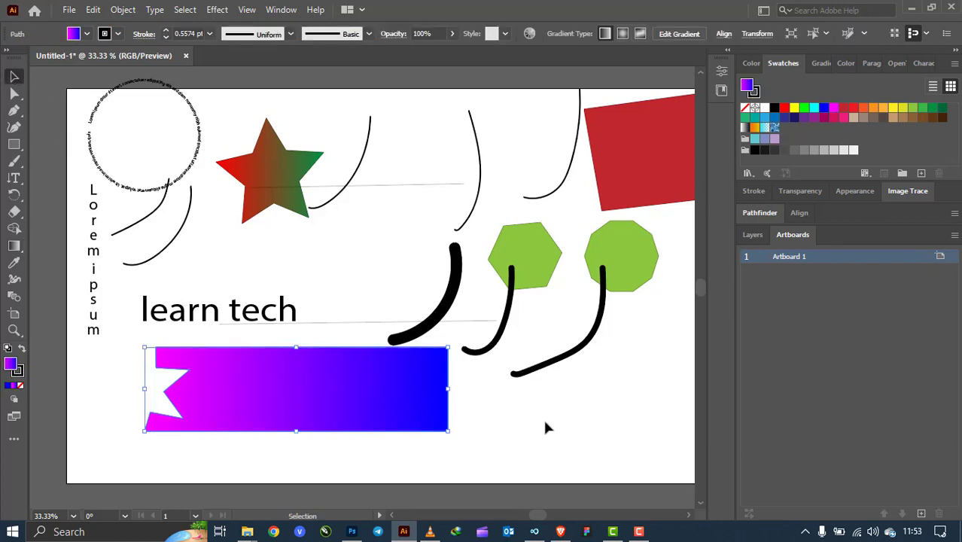
pyautogui.moveTo(373, 384)
pyautogui.mouseDown()
pyautogui.moveTo(357, 247)
pyautogui.moveTo(357, 287)
pyautogui.moveTo(281, 378)
pyautogui.mouseUp()
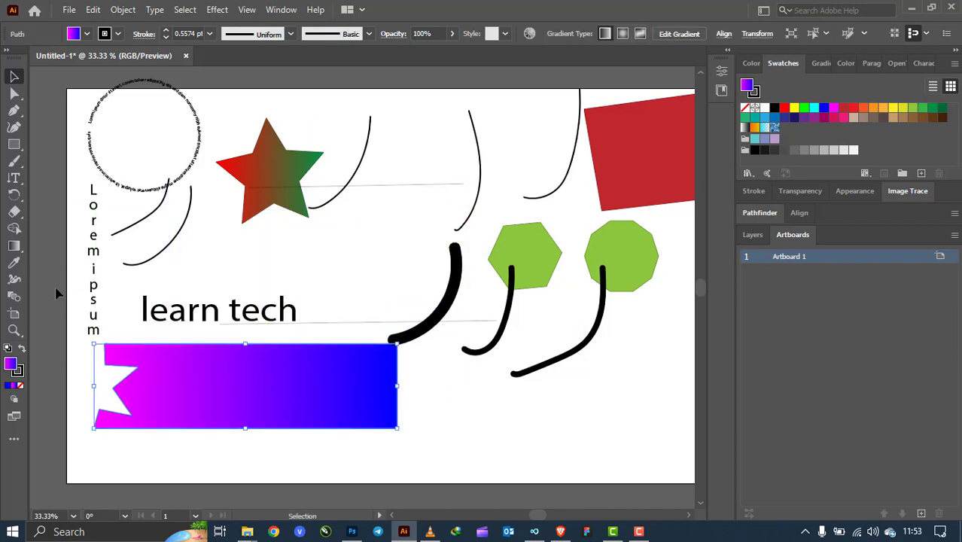
# Move the green ten-sided polygon into the open space below the thick black strokes, beside the magenta-to-blue shape
pyautogui.click(13, 263)
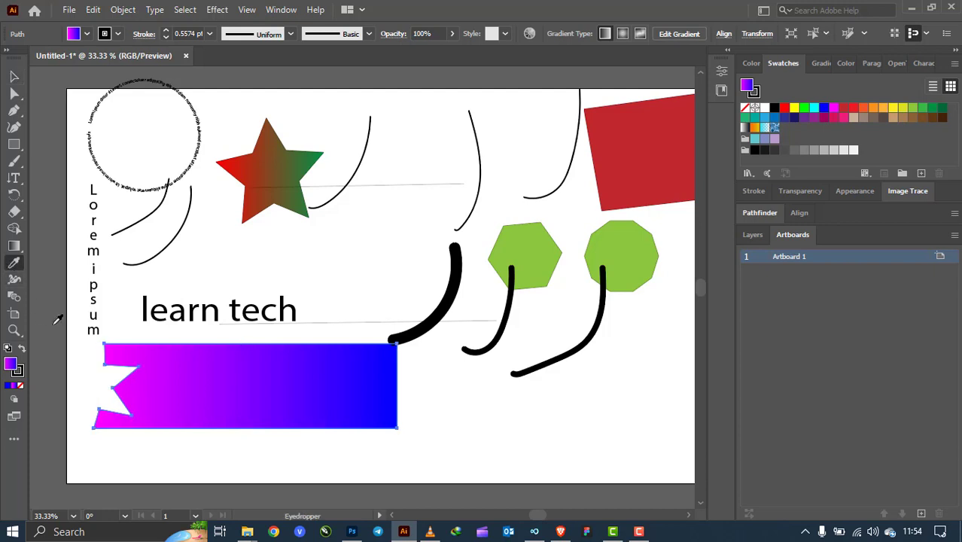
pyautogui.click(14, 76)
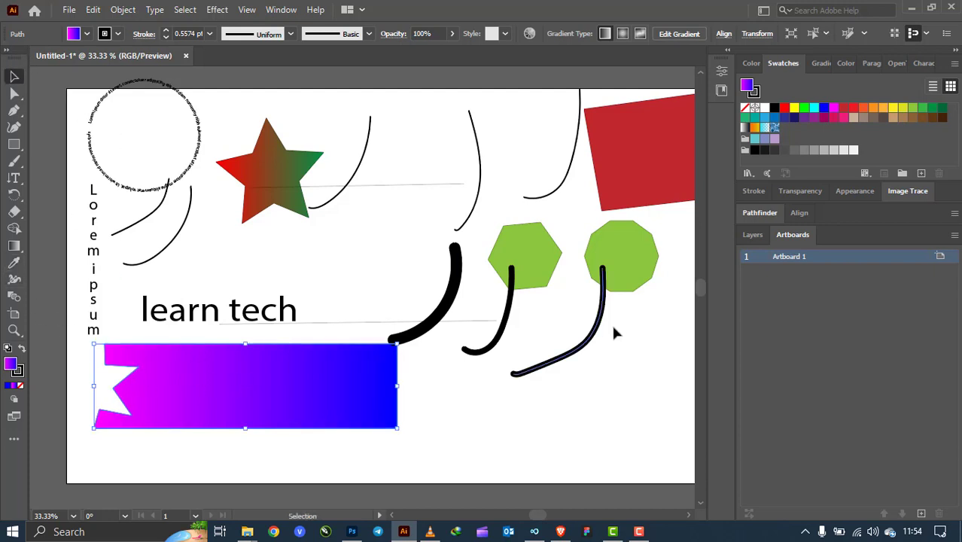
pyautogui.moveTo(619, 249); pyautogui.dragTo(462, 415)
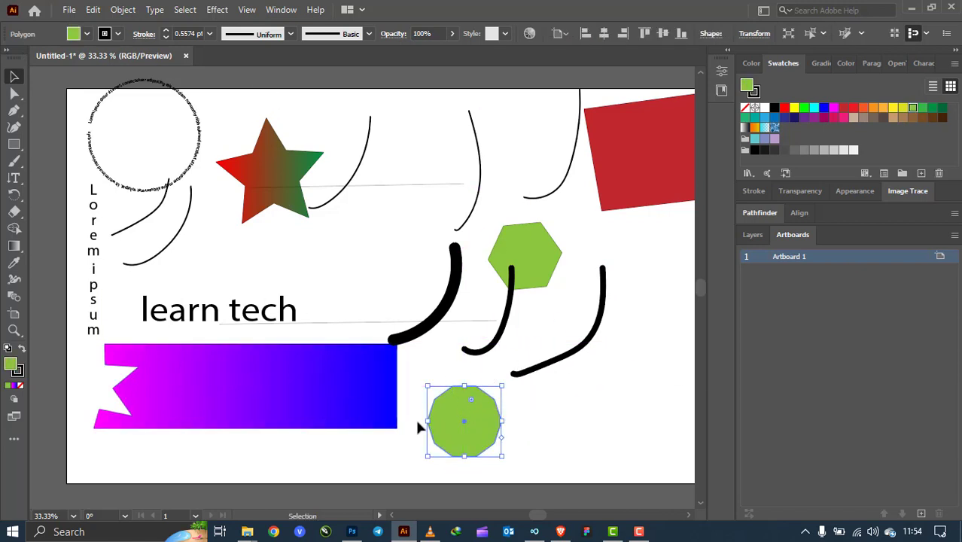
pyautogui.moveTo(452, 423); pyautogui.dragTo(545, 414)
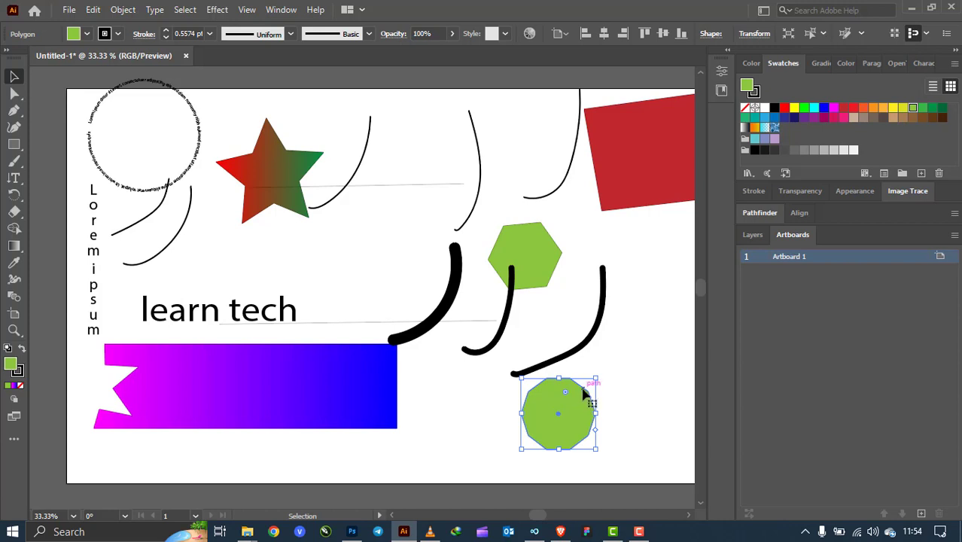
# Try the magenta-to-blue gradient, the rectangle's red, the hexagon's green and the star's gradient on the ten-sided polygon with the Eyedropper
pyautogui.click(14, 263)
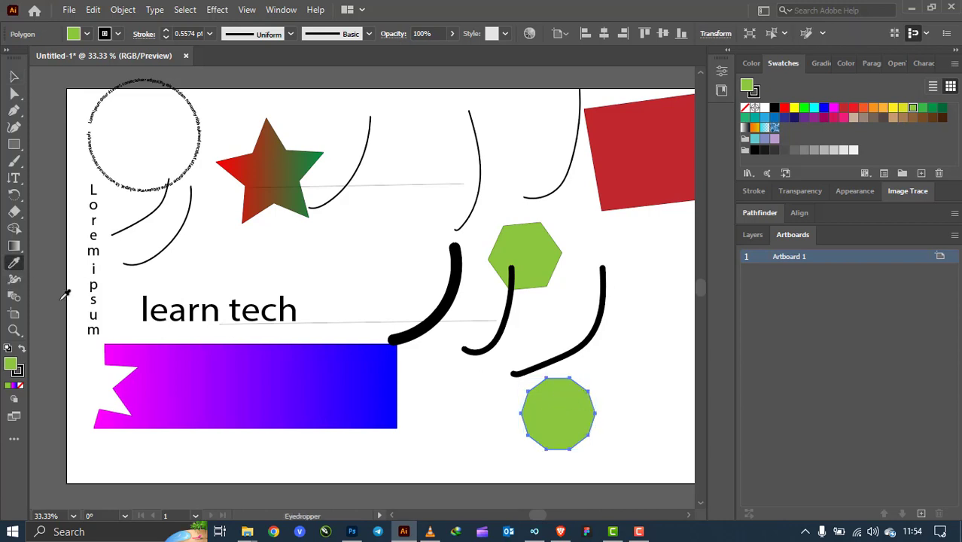
pyautogui.click(244, 374)
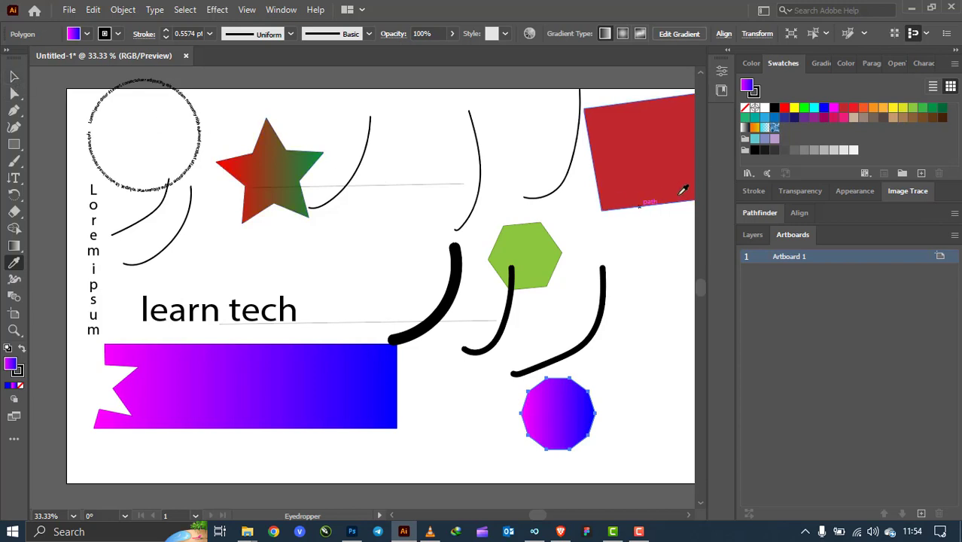
pyautogui.click(673, 147)
pyautogui.click(529, 238)
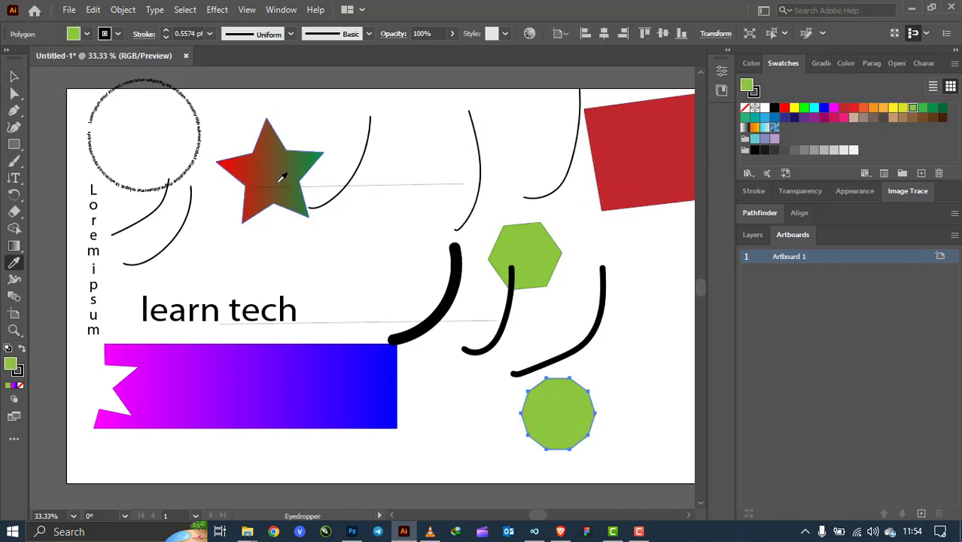
pyautogui.click(285, 171)
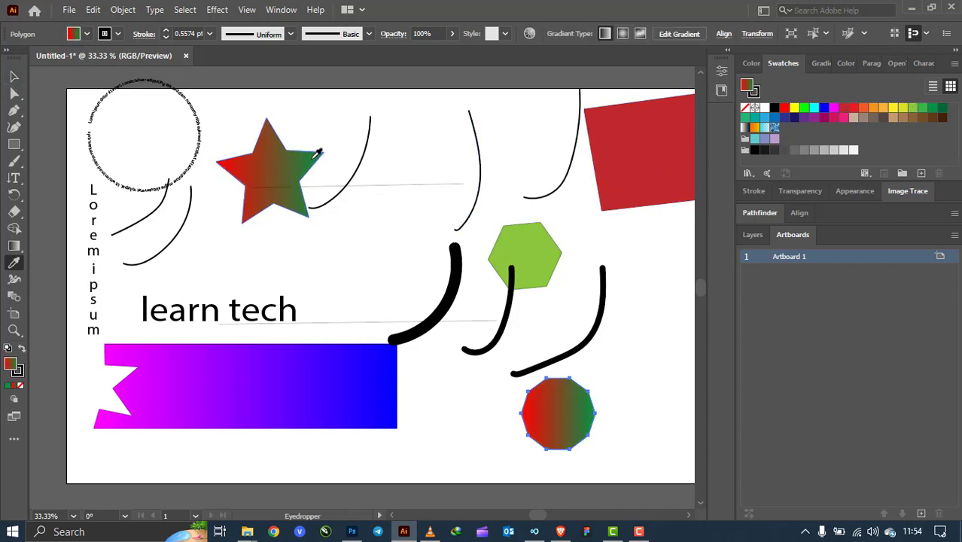
# Copy the red rectangle's fill onto the ten-sided polygon with the Eyedropper and enlarge the polygon to about one and a half times
pyautogui.click(662, 130)
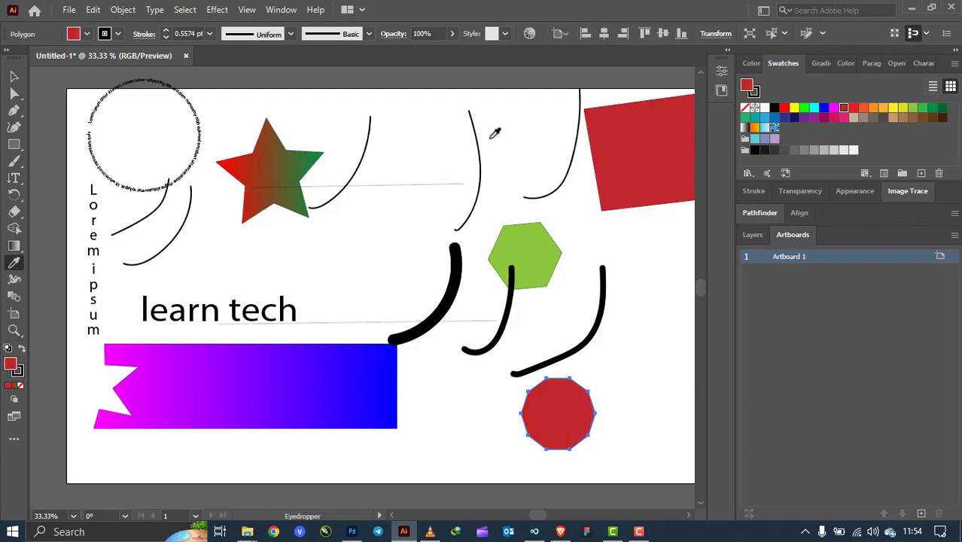
pyautogui.click(450, 132)
pyautogui.click(624, 170)
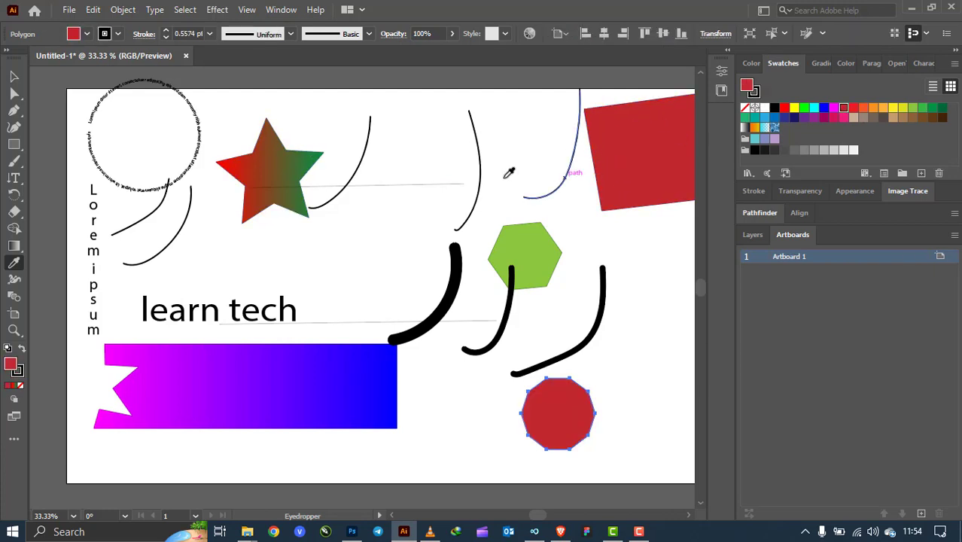
pyautogui.press('v')
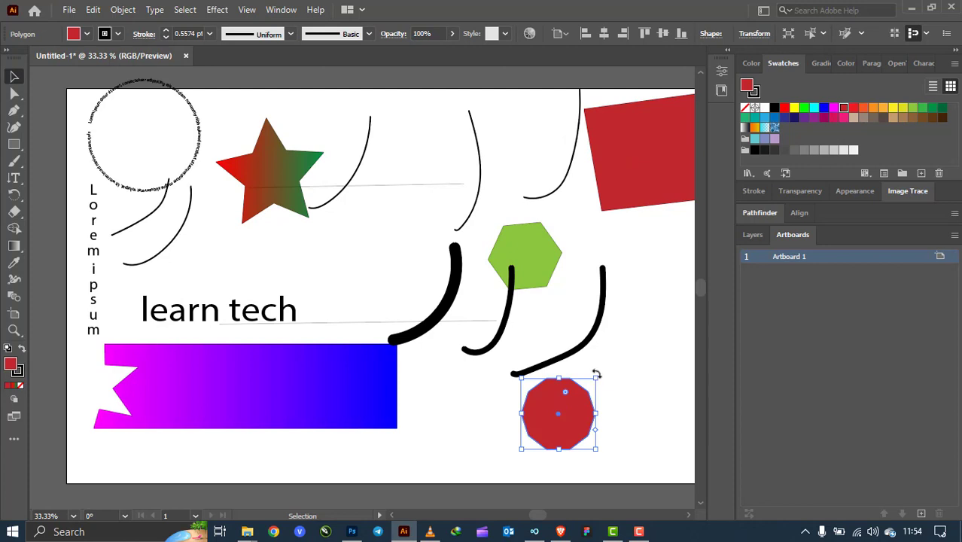
pyautogui.moveTo(594, 379)
pyautogui.mouseDown()
pyautogui.moveTo(637, 342)
pyautogui.moveTo(606, 395)
pyautogui.moveTo(613, 410)
pyautogui.mouseUp()
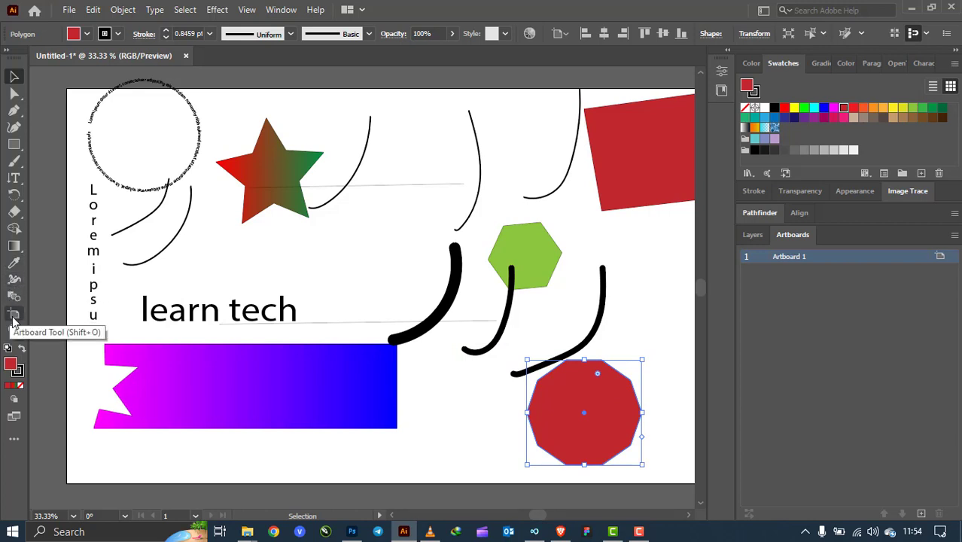
# Draw a second artboard of about 1548 x 1053 px beside the first one, with a gap between them
pyautogui.scroll(-5, 137, 298)
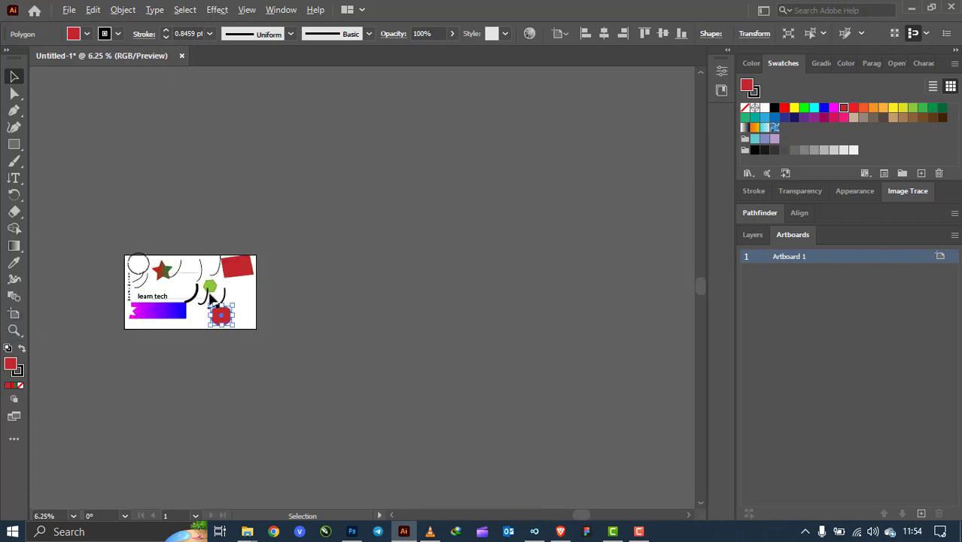
pyautogui.click(14, 313)
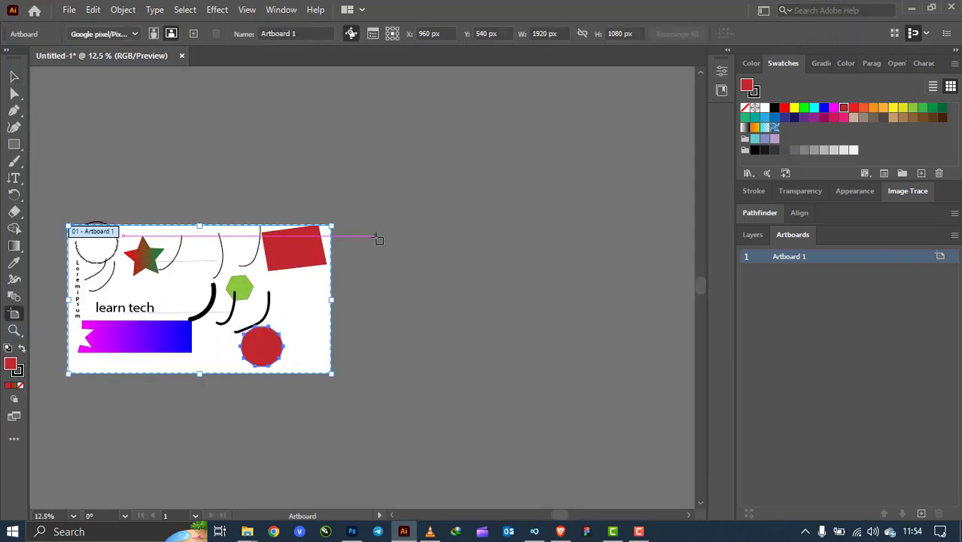
pyautogui.moveTo(357, 229)
pyautogui.mouseDown()
pyautogui.moveTo(400, 272)
pyautogui.moveTo(570, 372)
pyautogui.mouseUp()
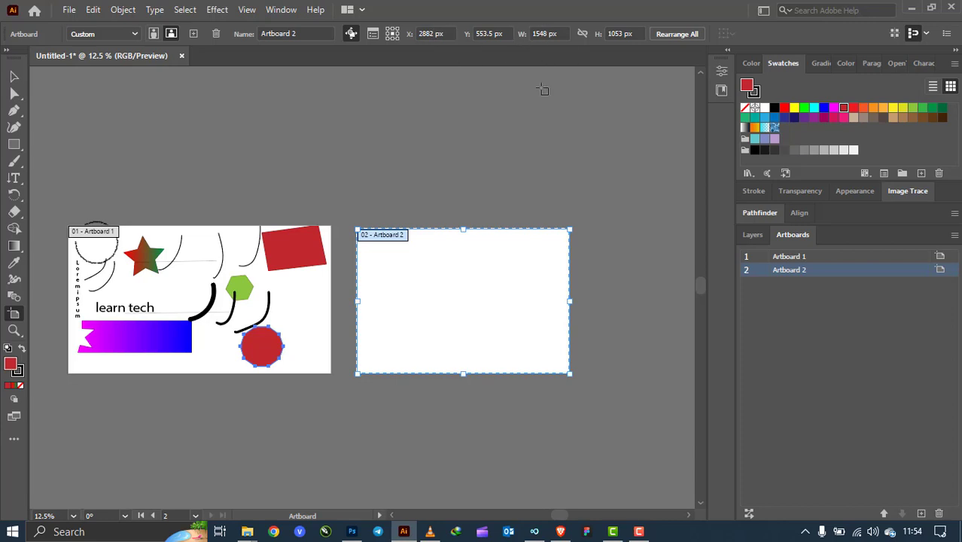
pyautogui.click(13, 76)
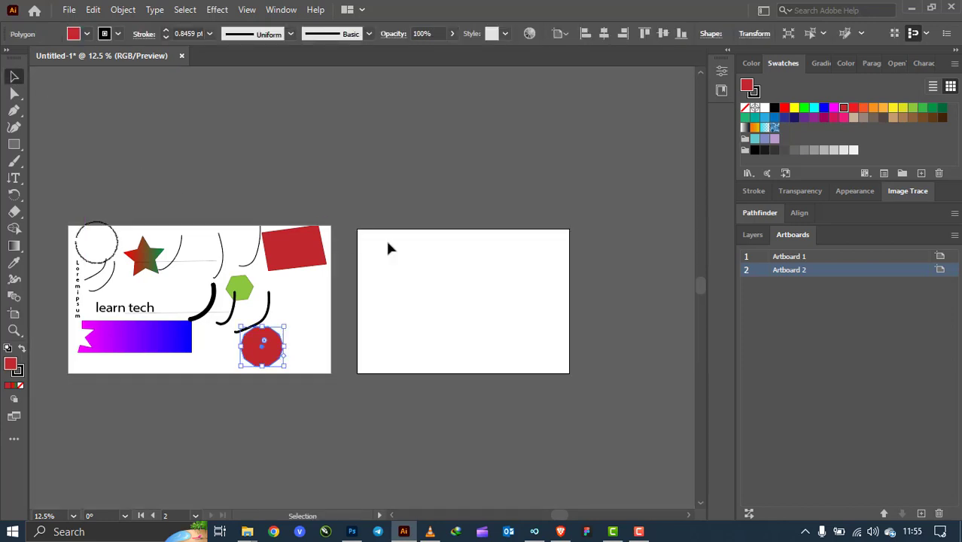
pyautogui.click(420, 243)
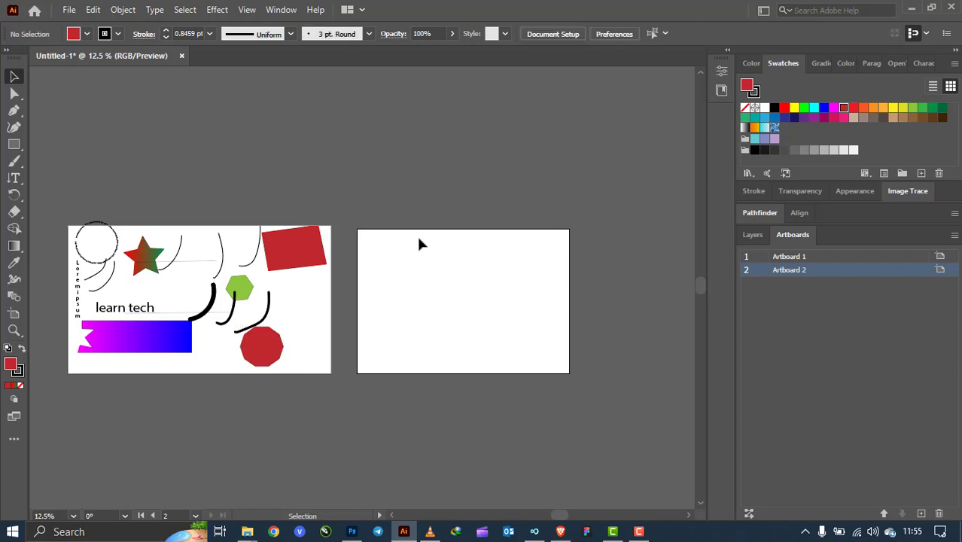
# Add two more artboards and delete every artboard except Artboard 1
pyautogui.click(919, 513)
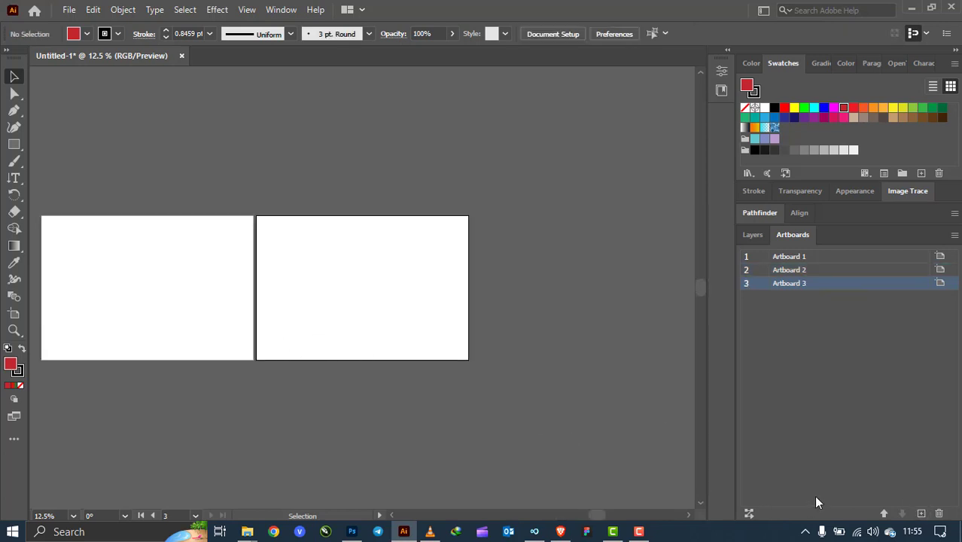
pyautogui.click(920, 513)
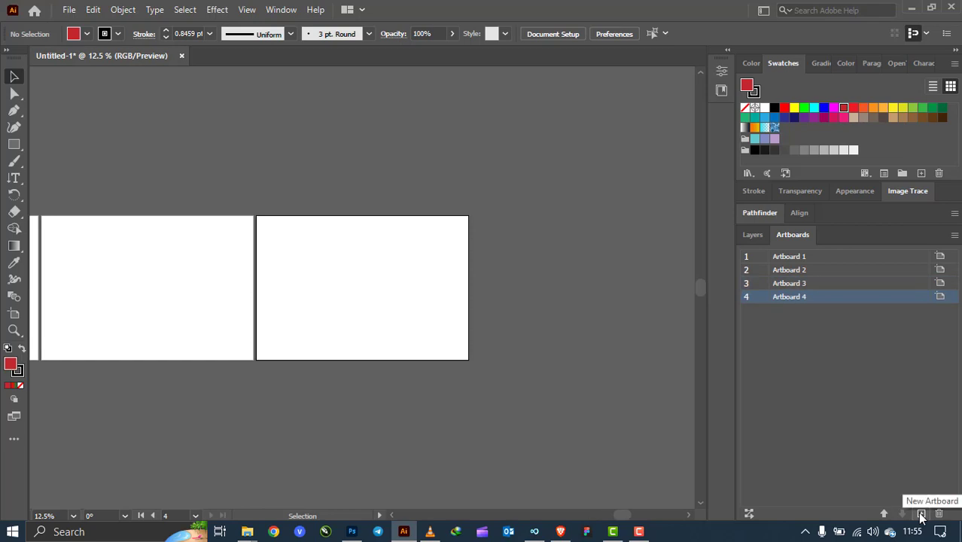
pyautogui.click(939, 513)
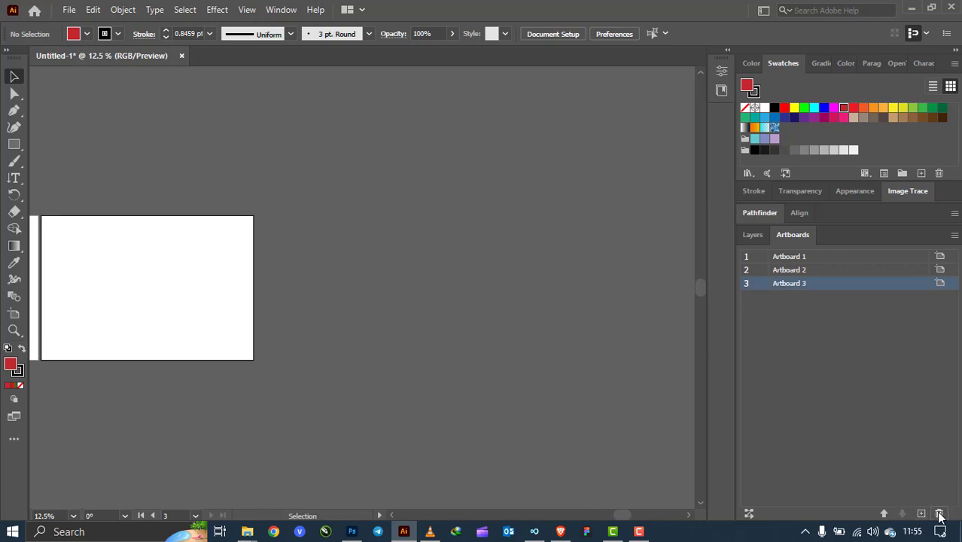
pyautogui.click(939, 513)
pyautogui.click(939, 513)
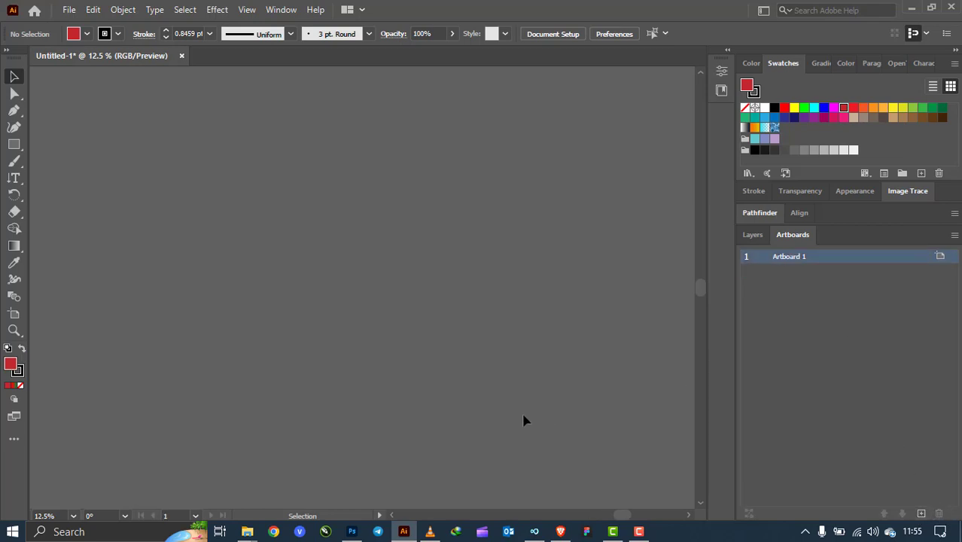
pyautogui.hotkey('ctrl', '0')
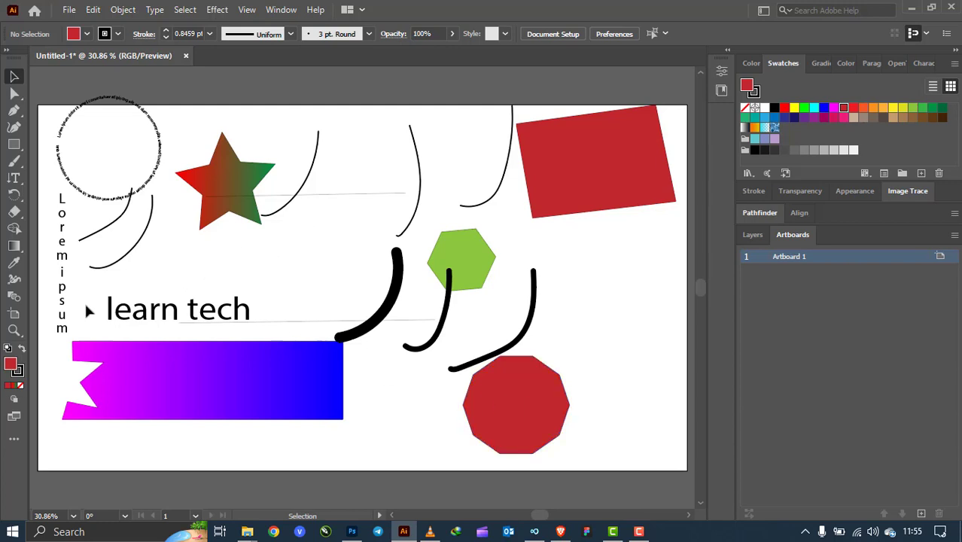
# Examine the area around the "learn tech" text up close and from further out with the Zoom tool
pyautogui.click(12, 332)
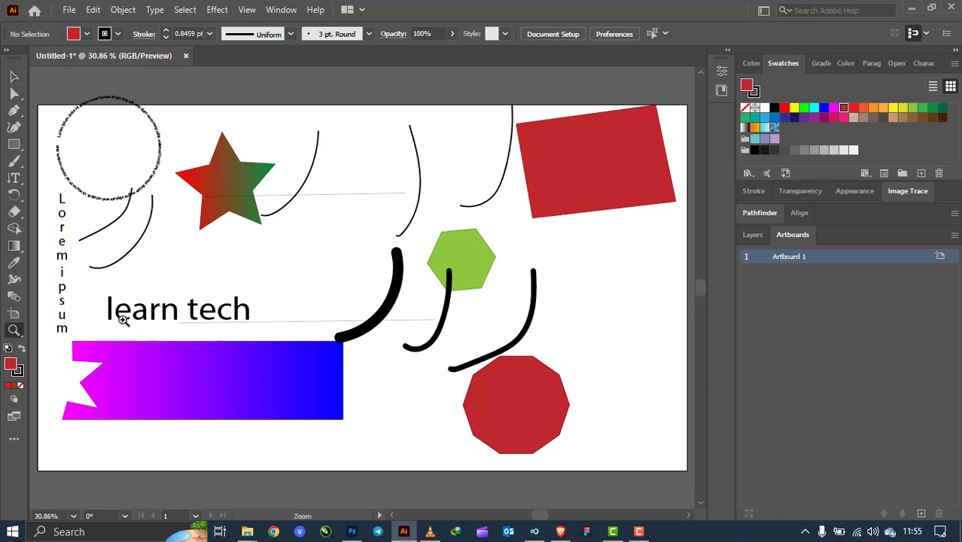
pyautogui.click(307, 288)
pyautogui.click(307, 288)
pyautogui.click(307, 288)
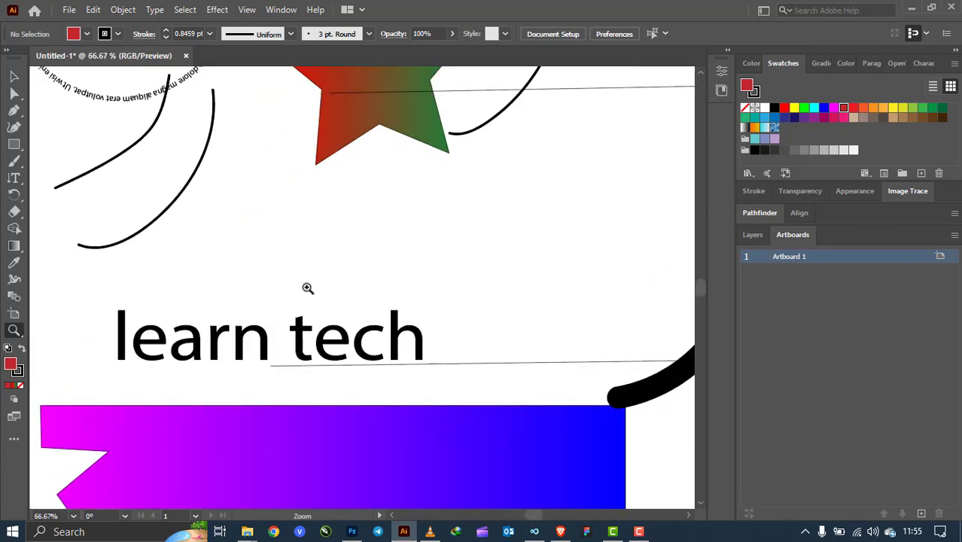
pyautogui.keyDown('alt'); pyautogui.click(307, 287); pyautogui.keyUp('alt')
pyautogui.keyDown('alt'); pyautogui.click(308, 288); pyautogui.keyUp('alt')
pyautogui.keyDown('alt'); pyautogui.click(307, 288); pyautogui.keyUp('alt')
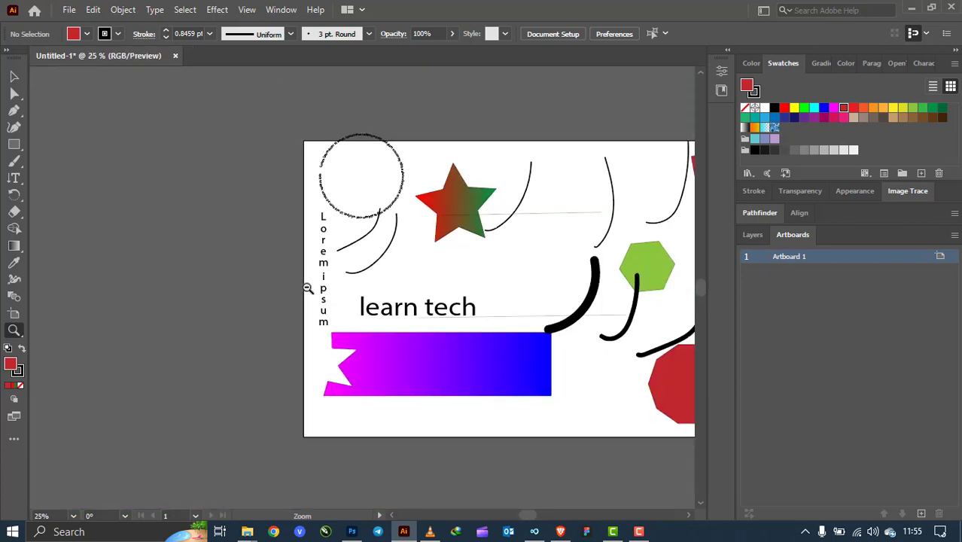
pyautogui.click(14, 76)
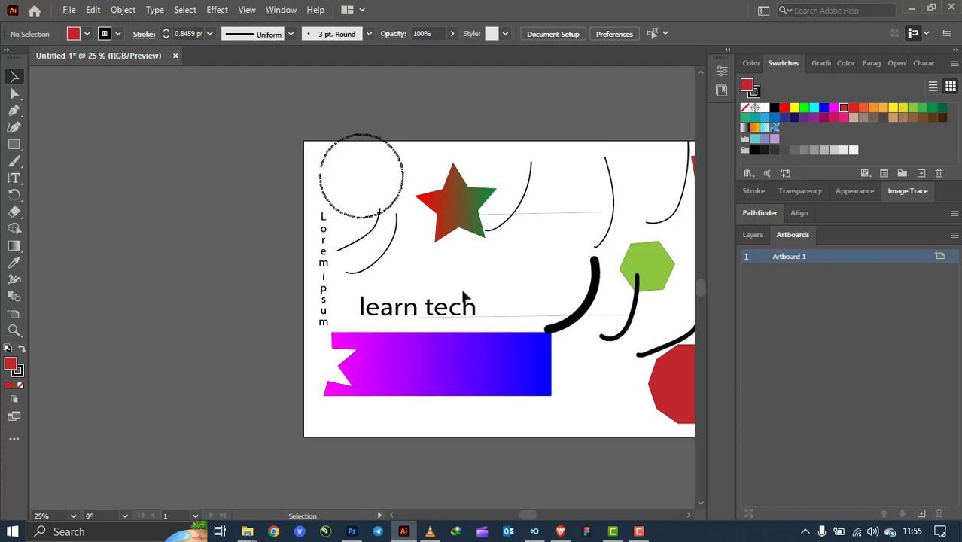
# Inspect the strokes and polygons across the artboard at magnifications from an overview up to 100%
pyautogui.scroll(-3, 470, 301)
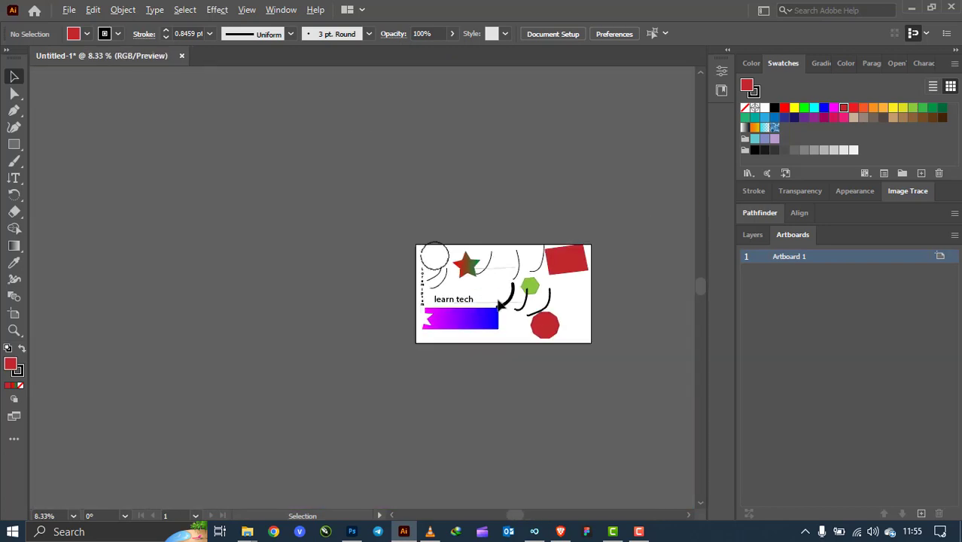
pyautogui.scroll(4, 526, 310)
pyautogui.scroll(-2, 531, 315)
pyautogui.scroll(3, 647, 305)
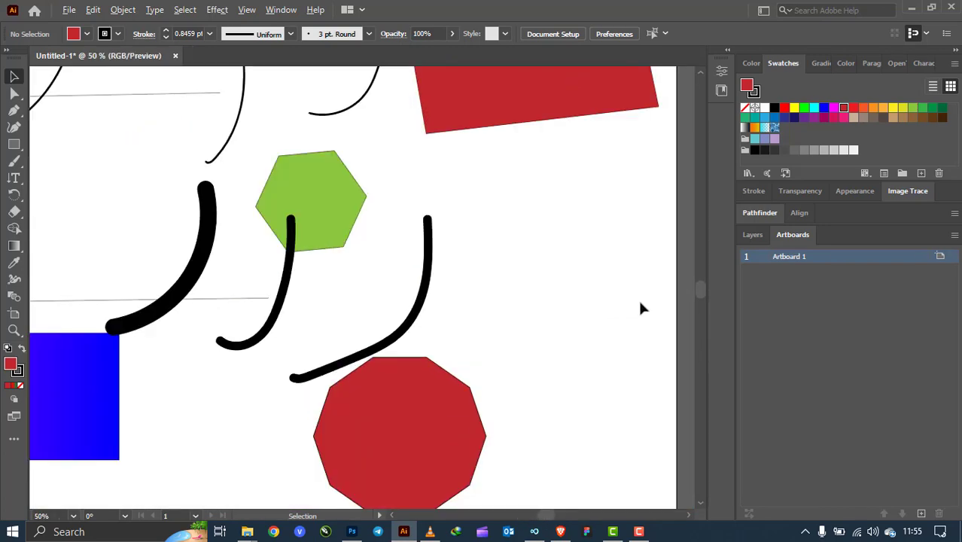
pyautogui.scroll(-3, 639, 307)
pyautogui.scroll(2, 561, 301)
pyautogui.scroll(-3, 561, 301)
pyautogui.scroll(5, 486, 298)
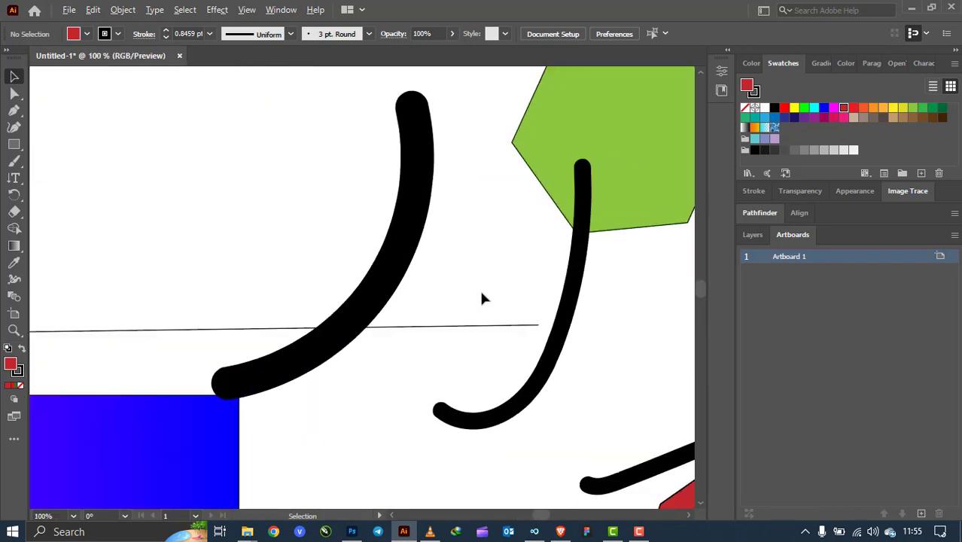
pyautogui.scroll(-4, 484, 299)
pyautogui.scroll(-1, 493, 301)
pyautogui.scroll(2, 509, 305)
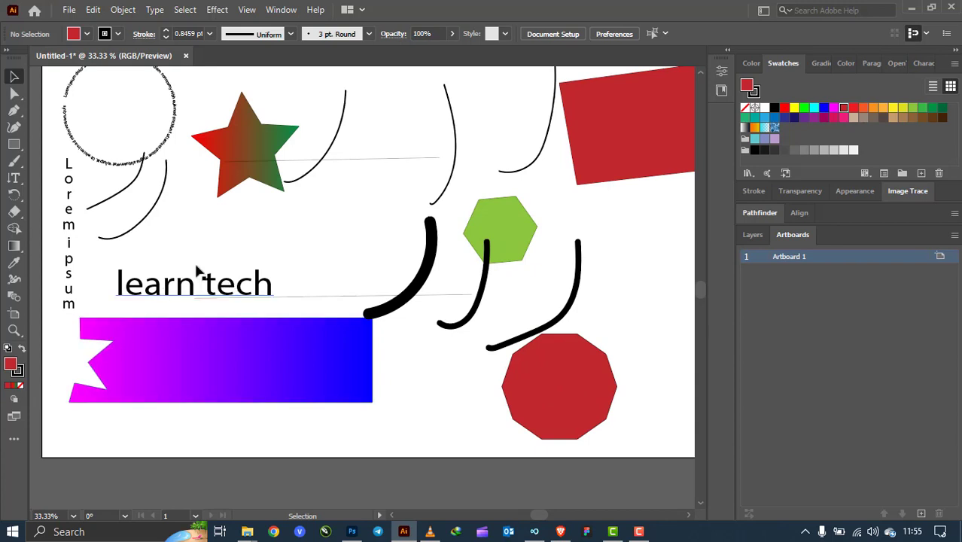
pyautogui.scroll(2, 239, 292)
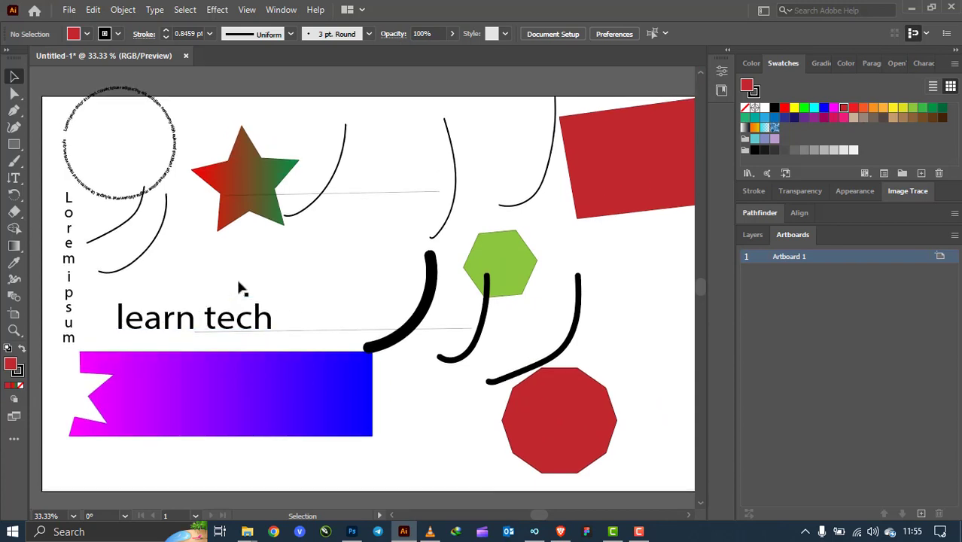